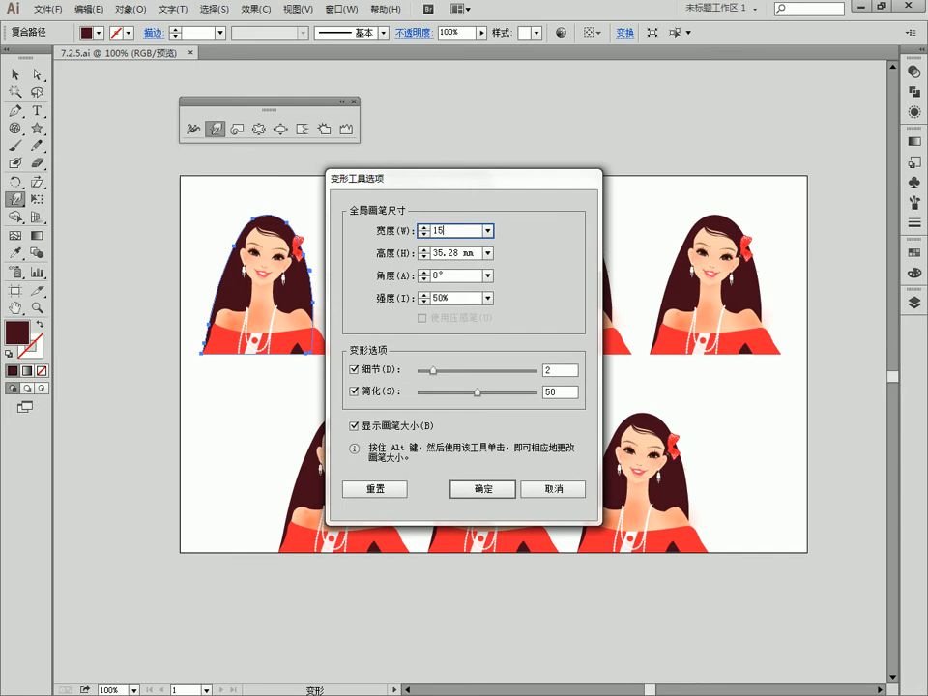
Step: Set the Warp tool's global brush size to 15 mm wide and 15 mm high
key("Tab")
type("1")
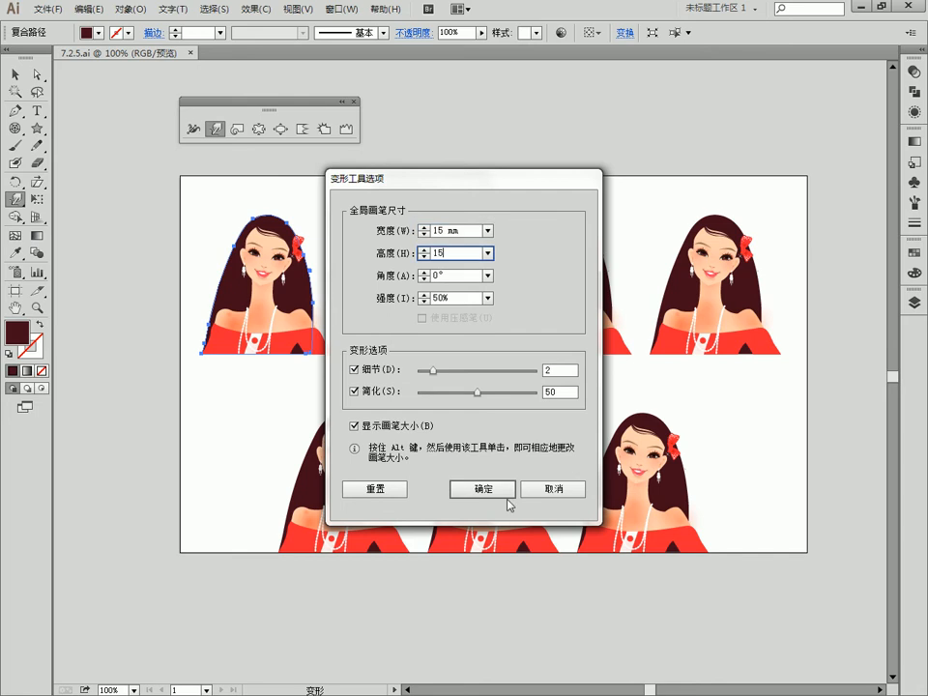
type("5")
left_click(503, 491)
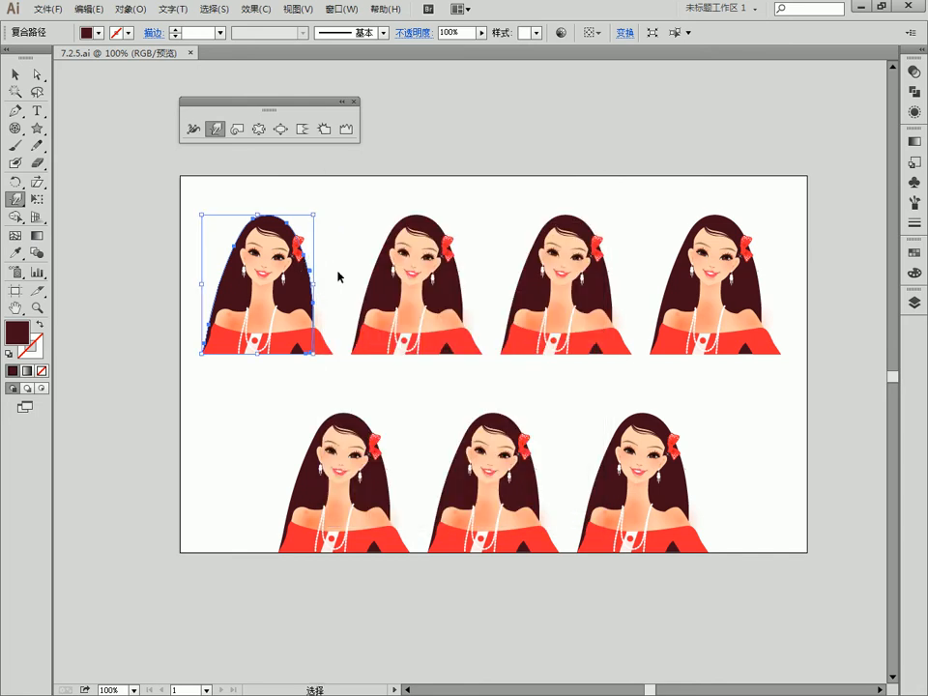
Step: Warp the left edge of the first top-row woman's hair into inward and outward waves down to the shoulder
key("ctrl+plus")
left_click_drag(268, 302, 551, 505)
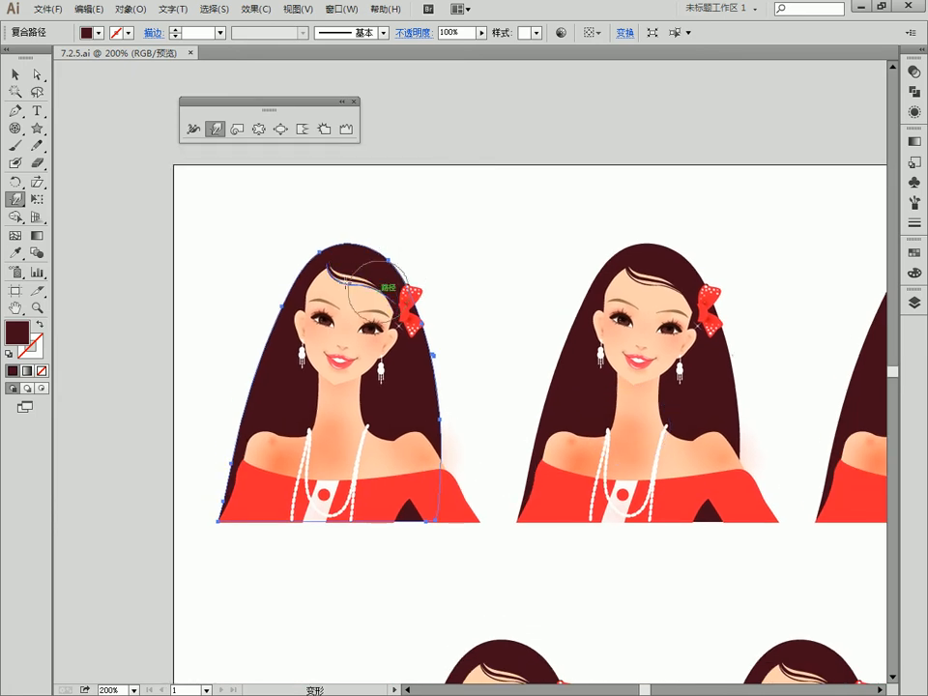
mouse_move(257, 325)
left_mouse_down()
mouse_move(244, 325)
mouse_move(281, 344)
left_mouse_up()
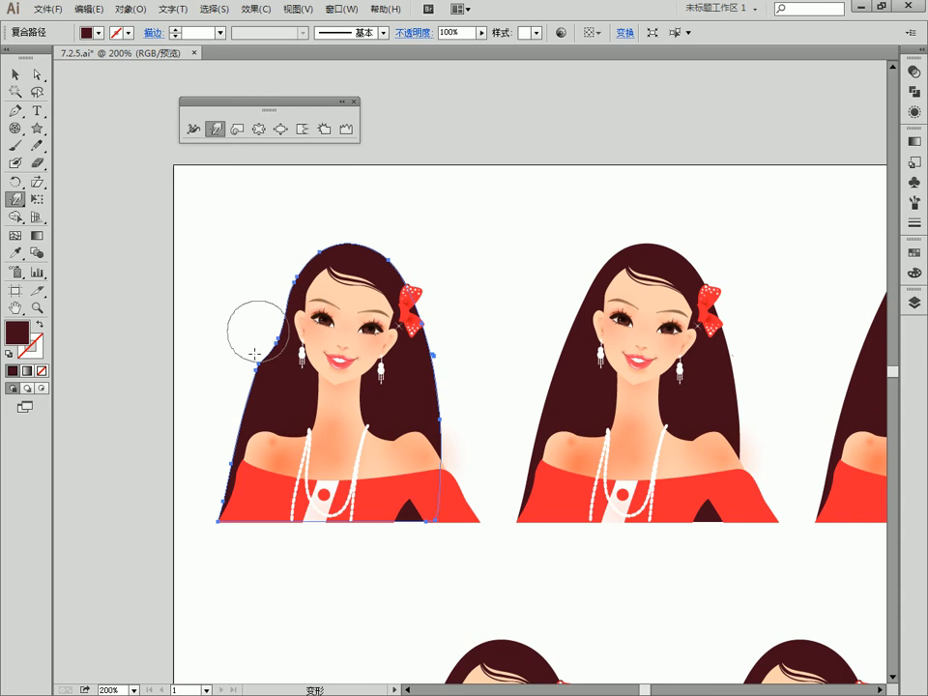
left_click_drag(283, 329, 309, 329)
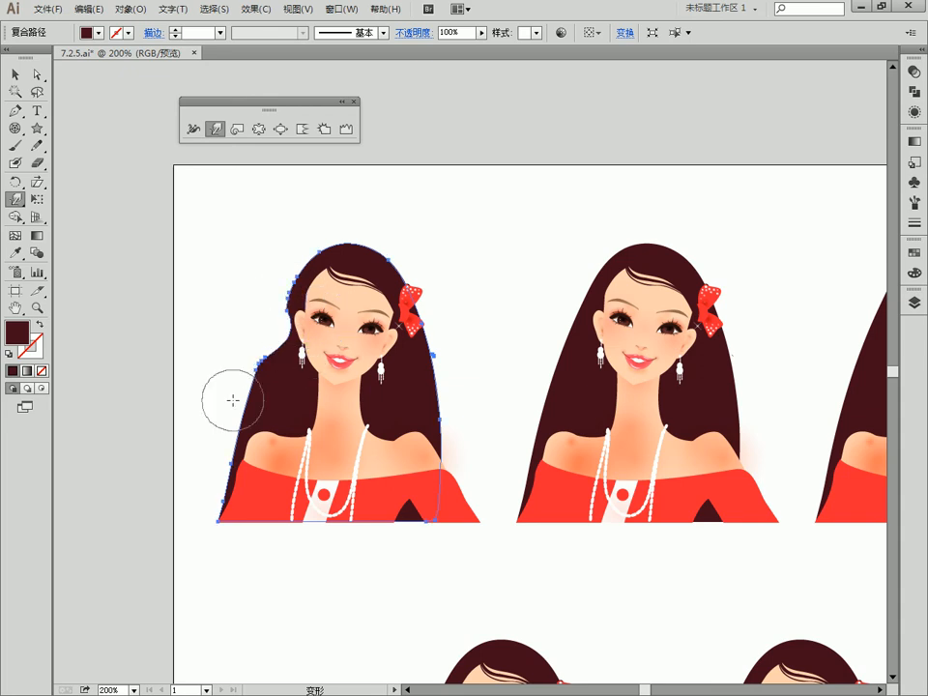
left_click_drag(213, 438, 266, 454)
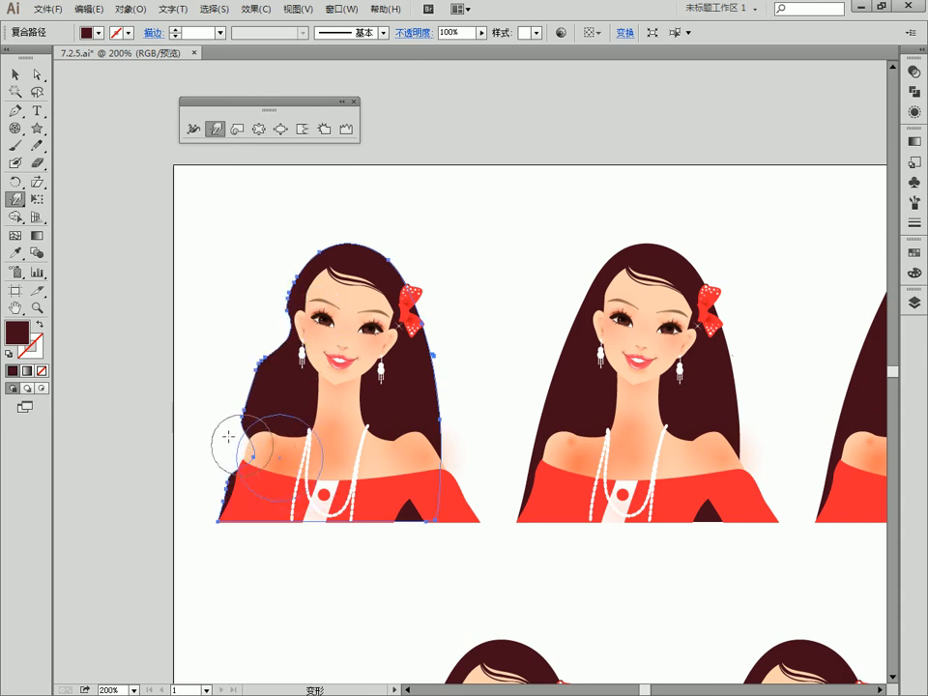
mouse_move(227, 417)
left_mouse_down()
mouse_move(250, 431)
mouse_move(234, 488)
left_mouse_up()
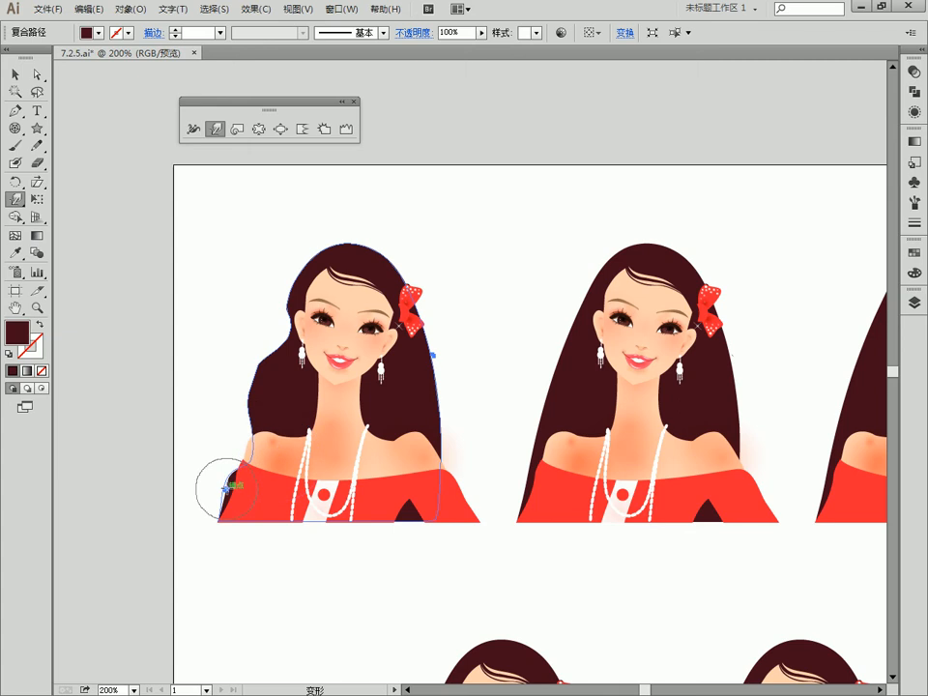
left_click_drag(253, 381, 257, 381)
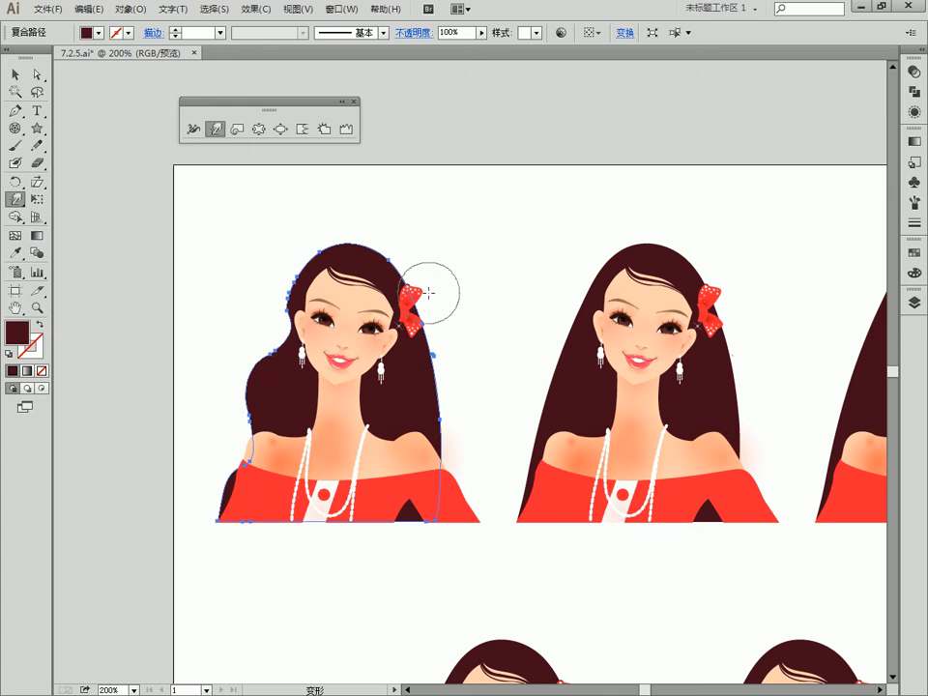
Step: Warp the right edge of the first woman's hair outward into waves below the bow
left_click_drag(400, 353, 451, 350)
left_click_drag(425, 410, 469, 420)
left_click_drag(422, 352, 435, 337)
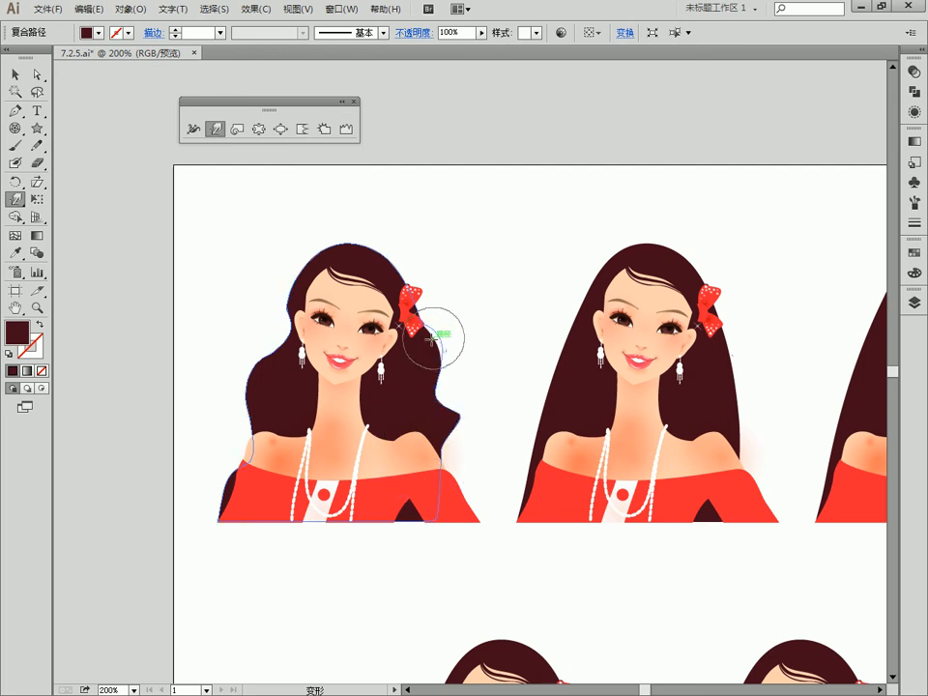
Step: Select the second top-row woman's hair and twist its right edge into flicked curls with the Twirl tool
left_click_drag(507, 231, 358, 196)
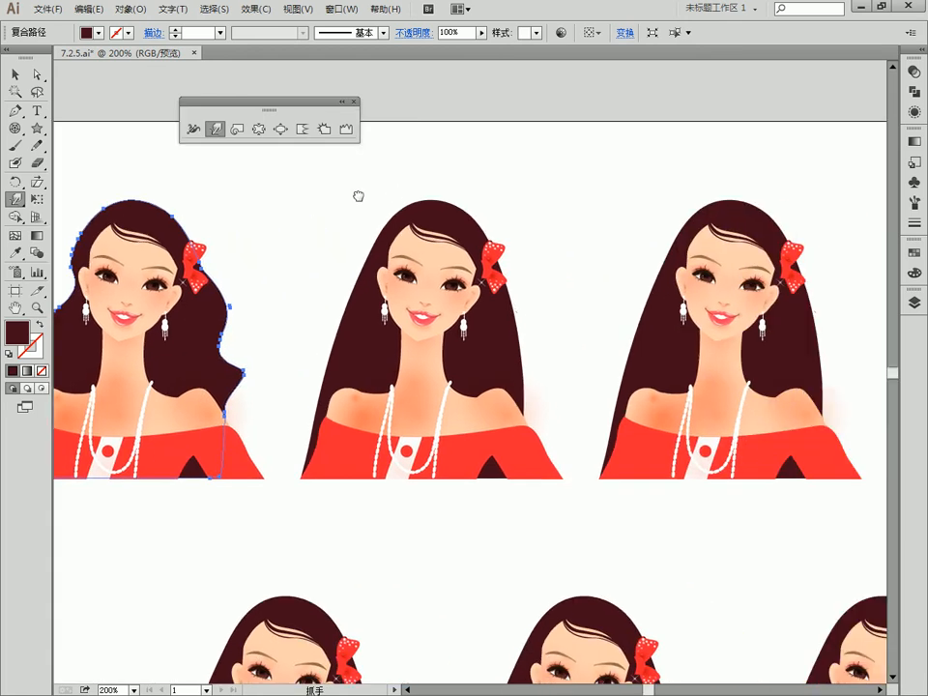
left_click(498, 148, "ctrl")
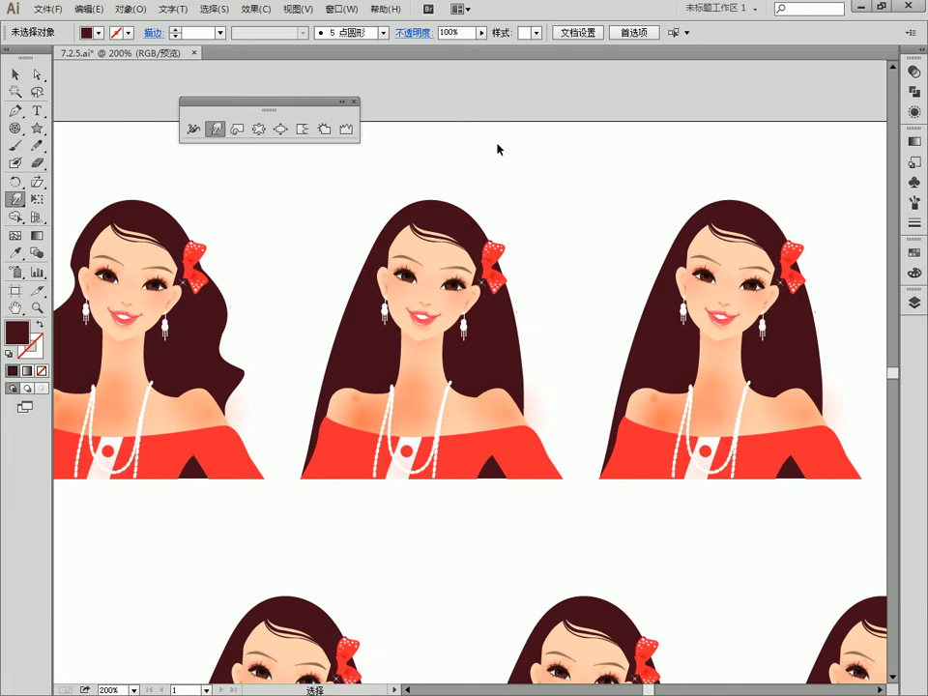
left_click(443, 207, "ctrl")
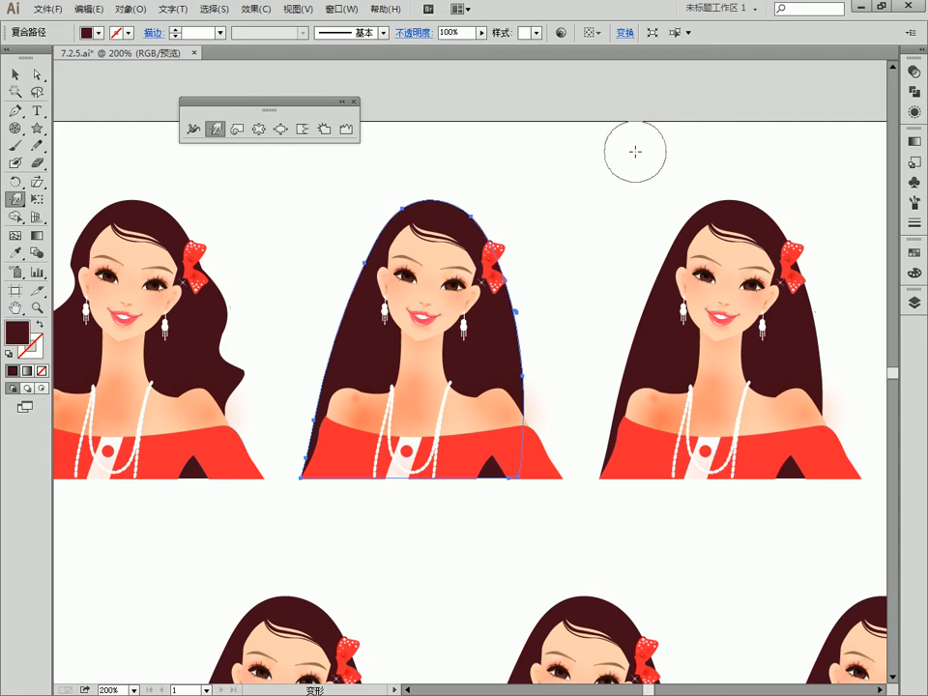
left_click(237, 128)
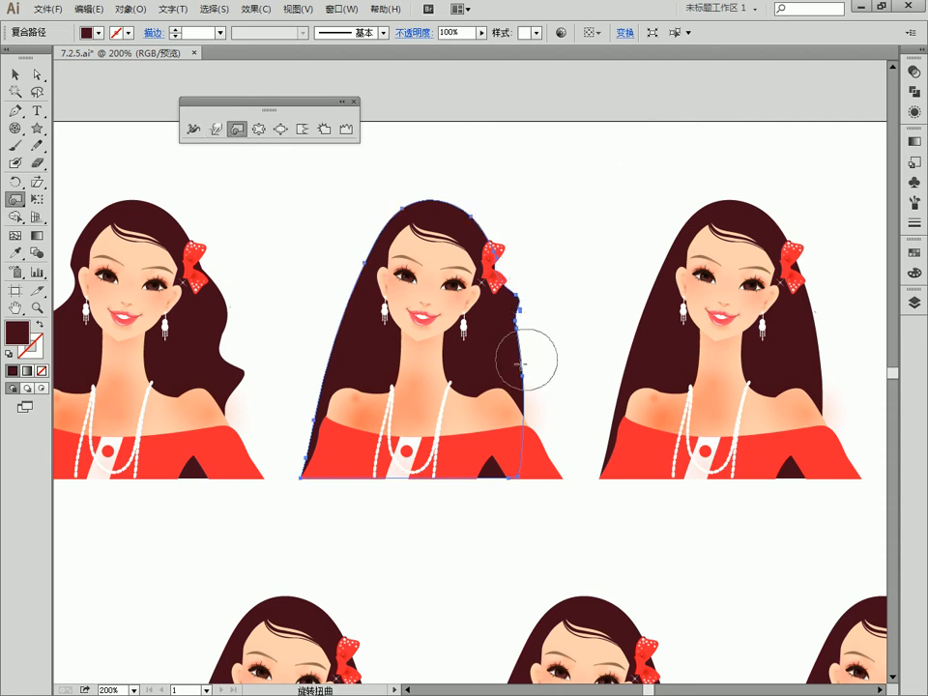
mouse_move(524, 352)
left_mouse_down()
mouse_move(535, 388)
mouse_move(519, 394)
mouse_move(537, 396)
mouse_move(526, 393)
mouse_move(552, 385)
mouse_move(554, 372)
mouse_move(553, 412)
left_mouse_up()
key("ctrl+z")
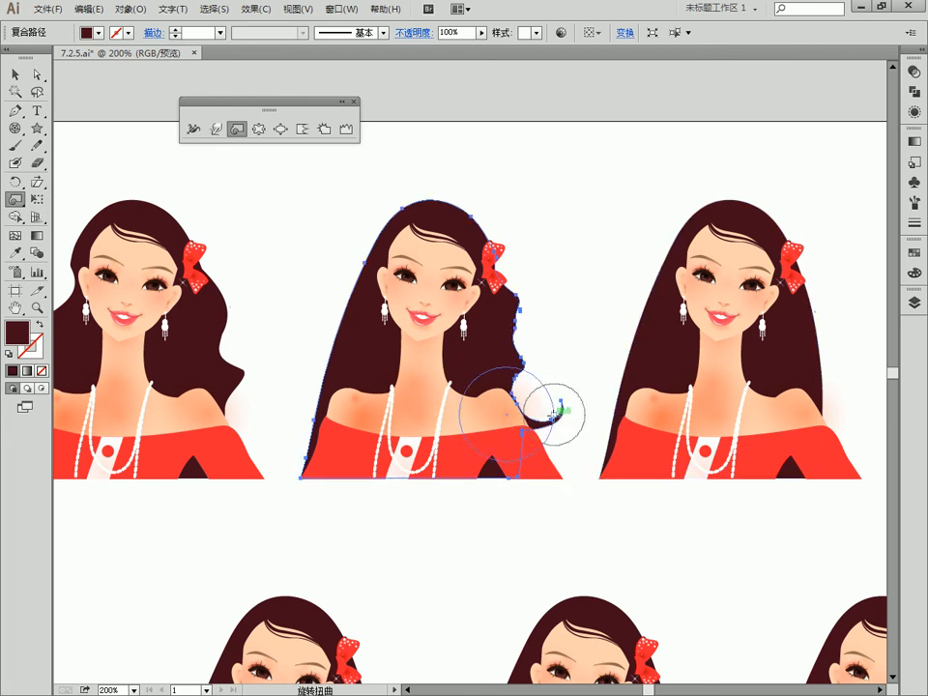
mouse_move(521, 350)
left_mouse_down()
mouse_move(512, 311)
mouse_move(525, 301)
mouse_move(512, 300)
mouse_move(523, 321)
mouse_move(498, 278)
left_mouse_up()
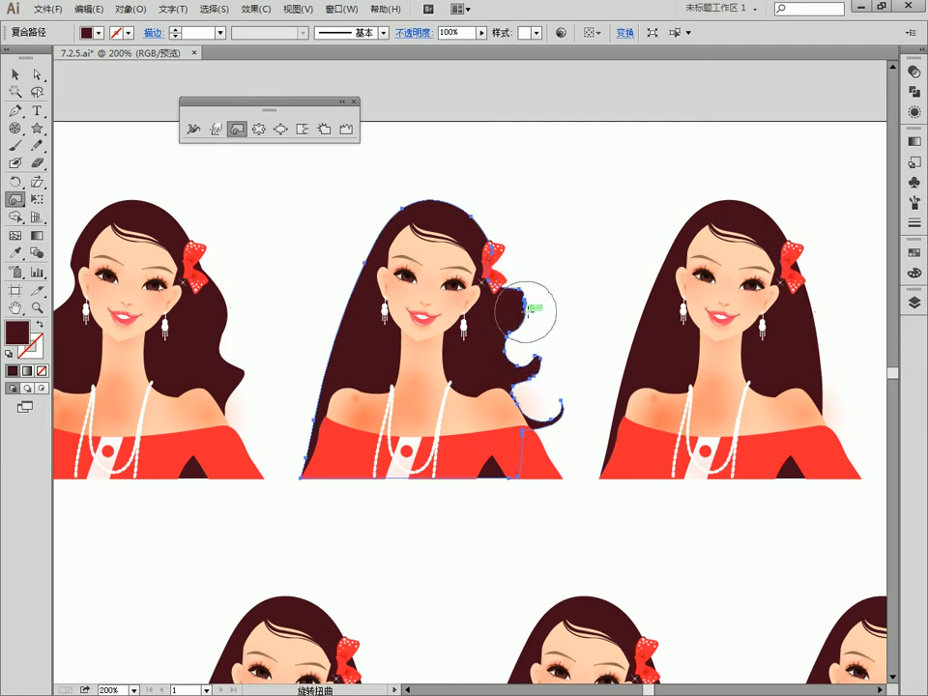
key("ctrl")
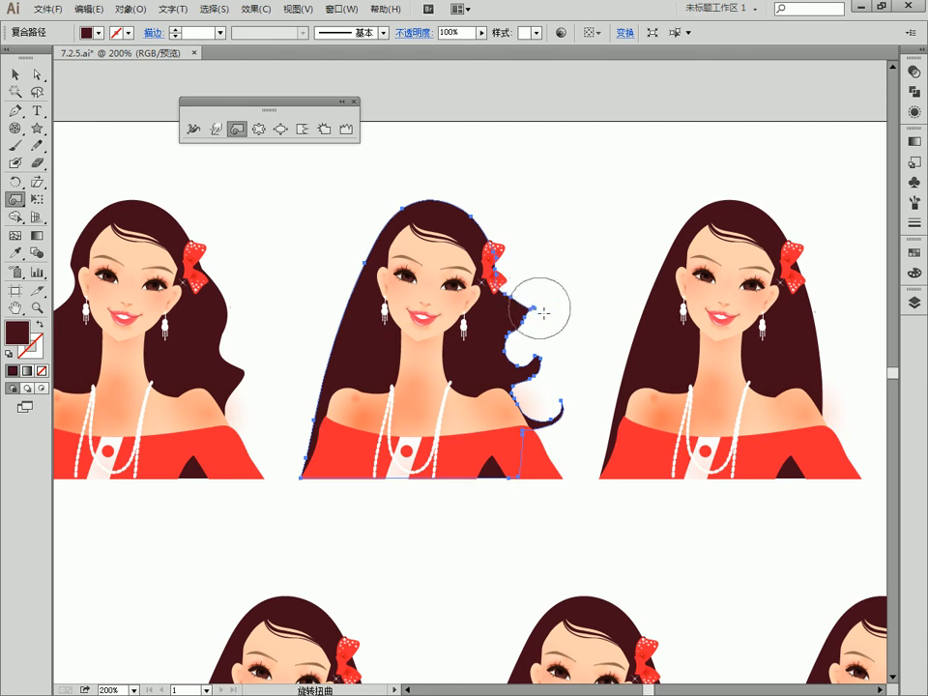
key("ctrl")
mouse_move(530, 301)
left_mouse_down()
mouse_move(534, 293)
mouse_move(549, 309)
left_mouse_up()
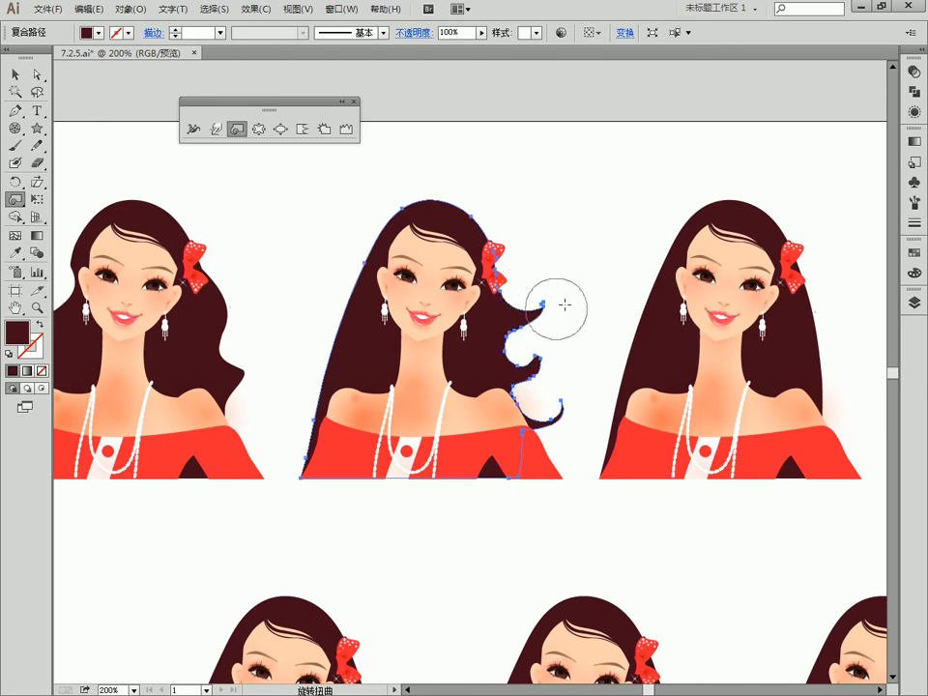
Step: Select the third top-row woman's hair and shrink its right side in toward the neck with the Pucker tool
key("space")
left_click_drag(609, 262, 307, 274)
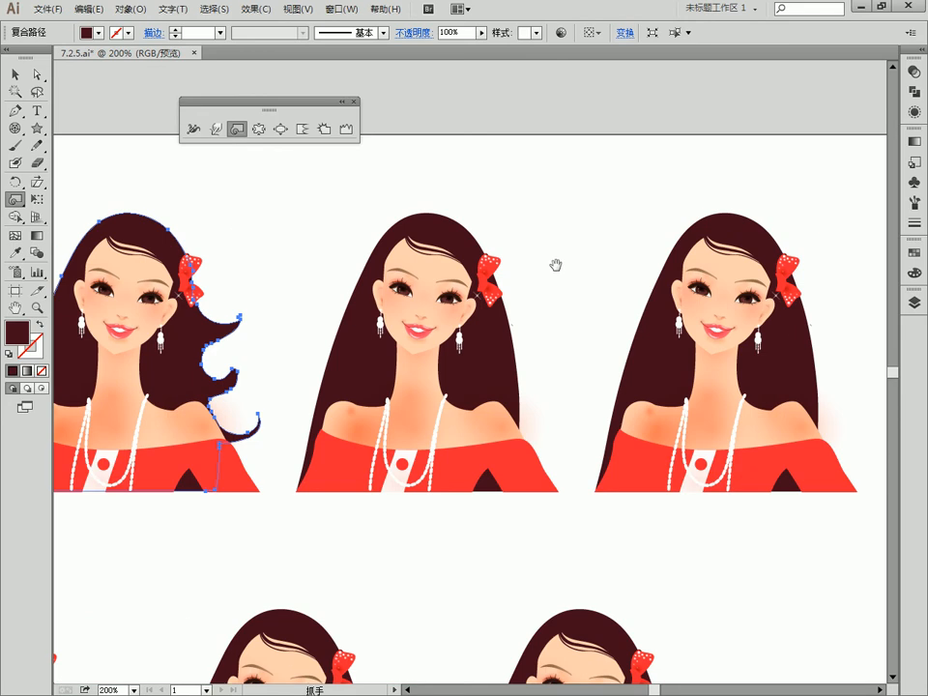
left_click_drag(554, 264, 521, 241)
left_click(549, 200, "ctrl")
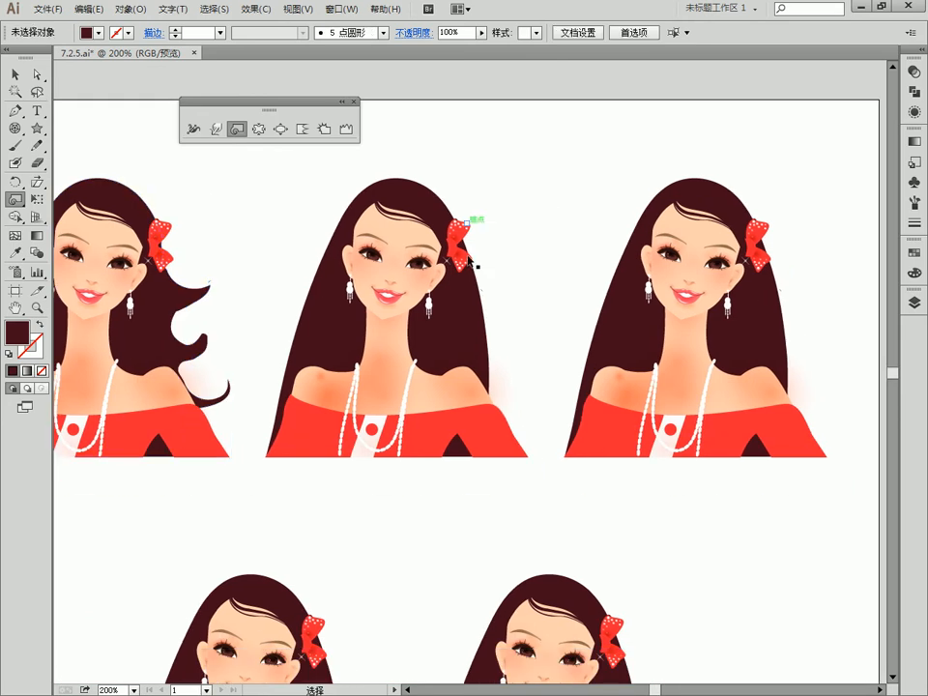
left_click(472, 313, "ctrl")
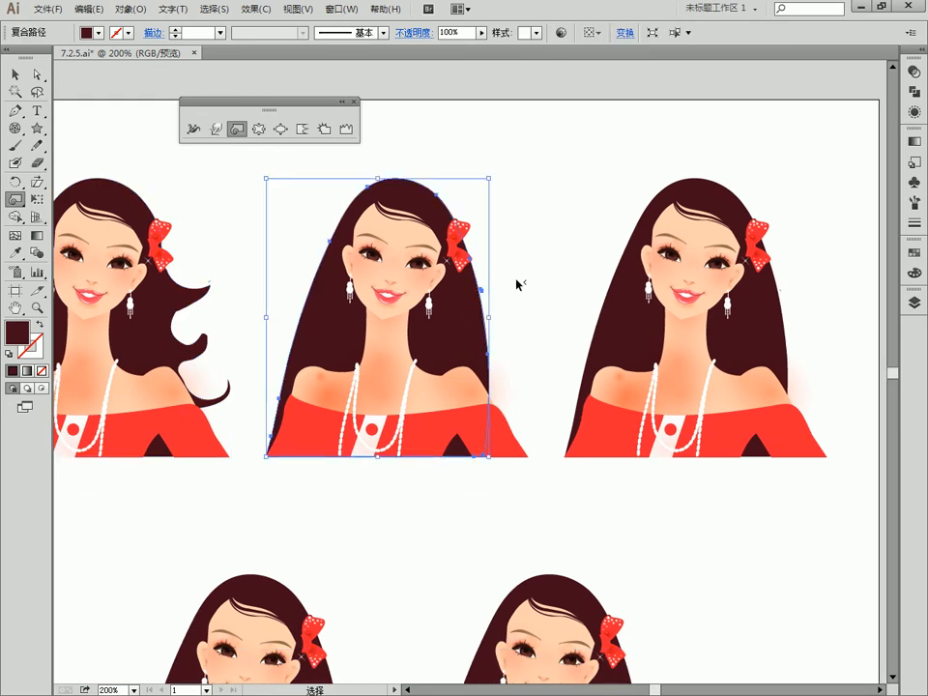
left_click(263, 133)
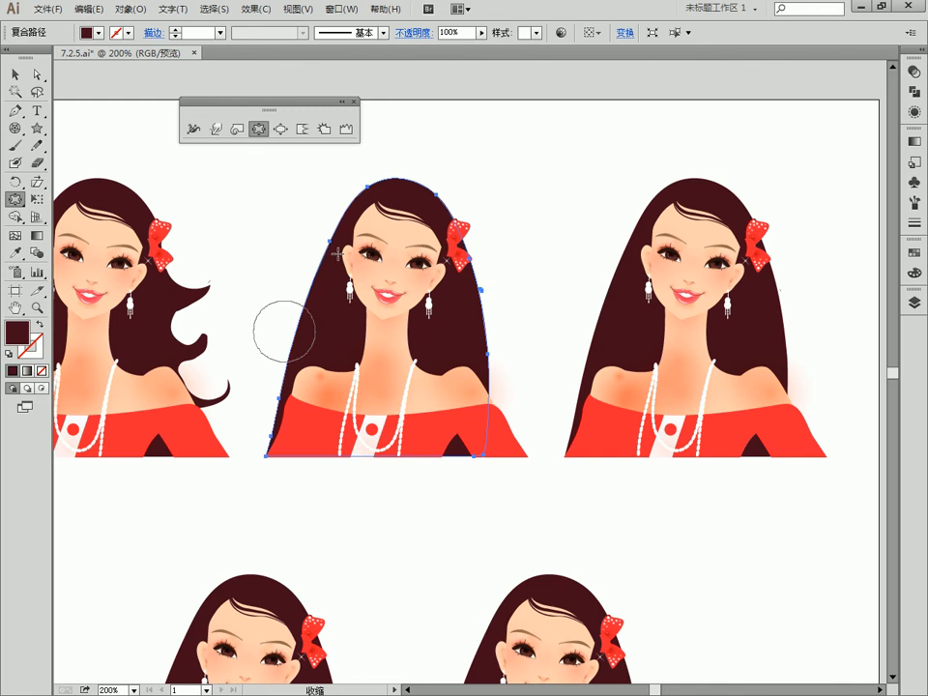
left_click(490, 321)
mouse_move(505, 319)
left_mouse_down()
mouse_move(447, 346)
mouse_move(472, 321)
mouse_move(444, 343)
mouse_move(441, 324)
left_mouse_up()
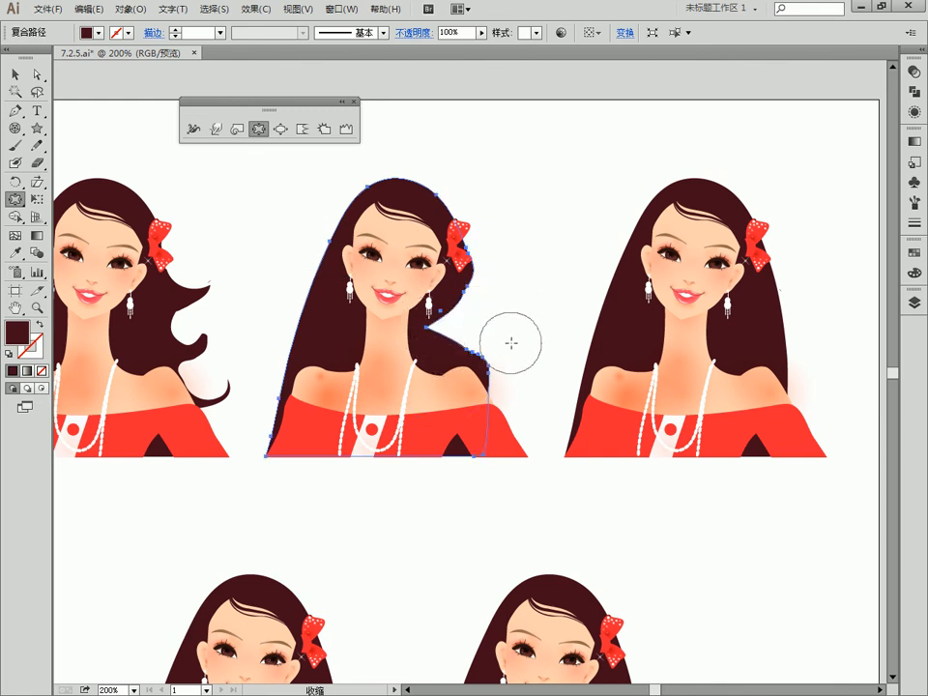
left_click_drag(509, 344, 439, 363)
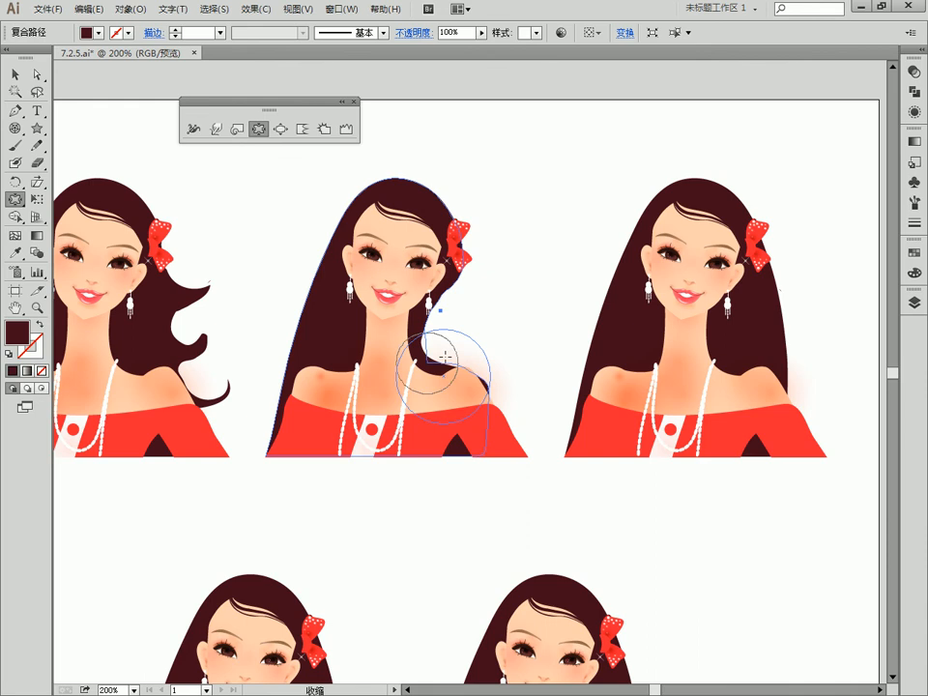
mouse_move(493, 366)
left_mouse_down()
mouse_move(462, 378)
mouse_move(477, 369)
left_mouse_up()
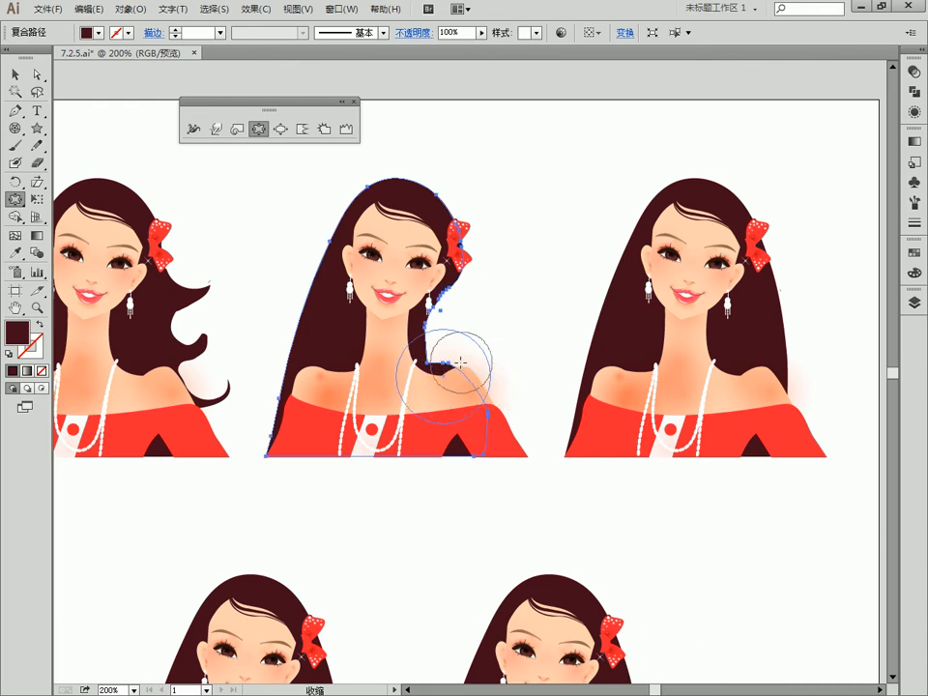
mouse_move(434, 340)
left_mouse_down()
mouse_move(437, 324)
mouse_move(416, 319)
mouse_move(472, 275)
mouse_move(460, 288)
mouse_move(473, 240)
mouse_move(457, 243)
left_mouse_up()
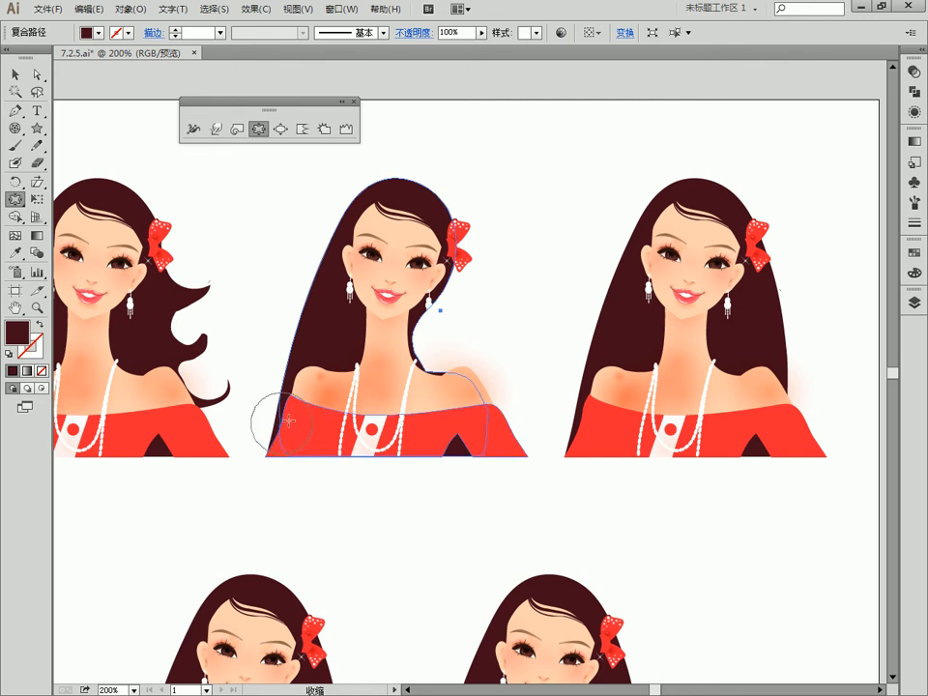
Step: Pucker the left side of the third woman's hair inward from the shoulder up to the face
left_click_drag(307, 415, 333, 385)
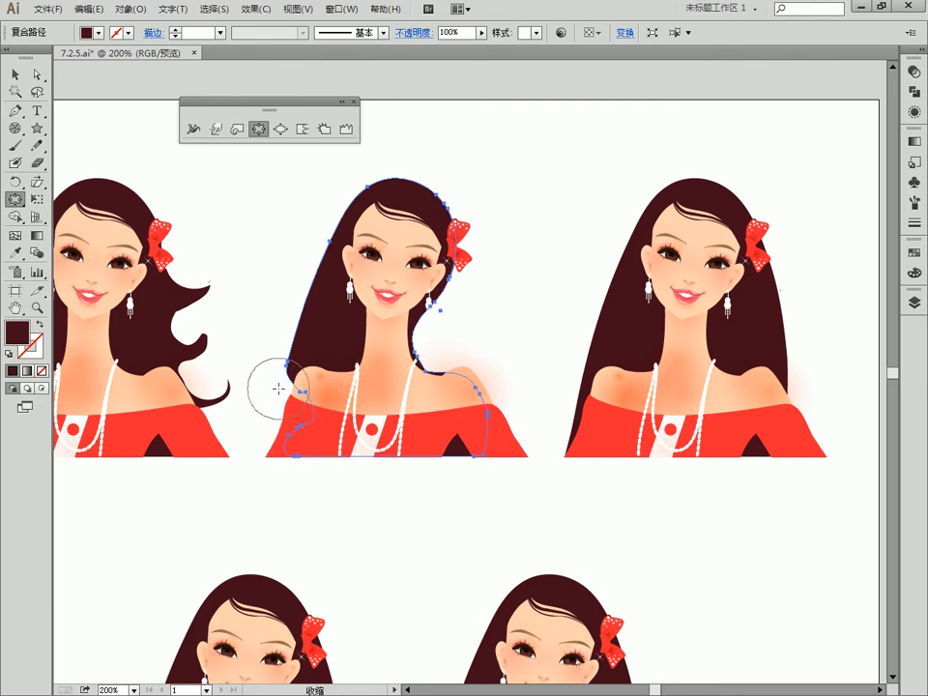
left_click_drag(278, 388, 311, 368)
left_click_drag(257, 352, 347, 342)
mouse_move(286, 338)
left_mouse_down()
mouse_move(342, 324)
mouse_move(331, 308)
mouse_move(342, 308)
left_mouse_up()
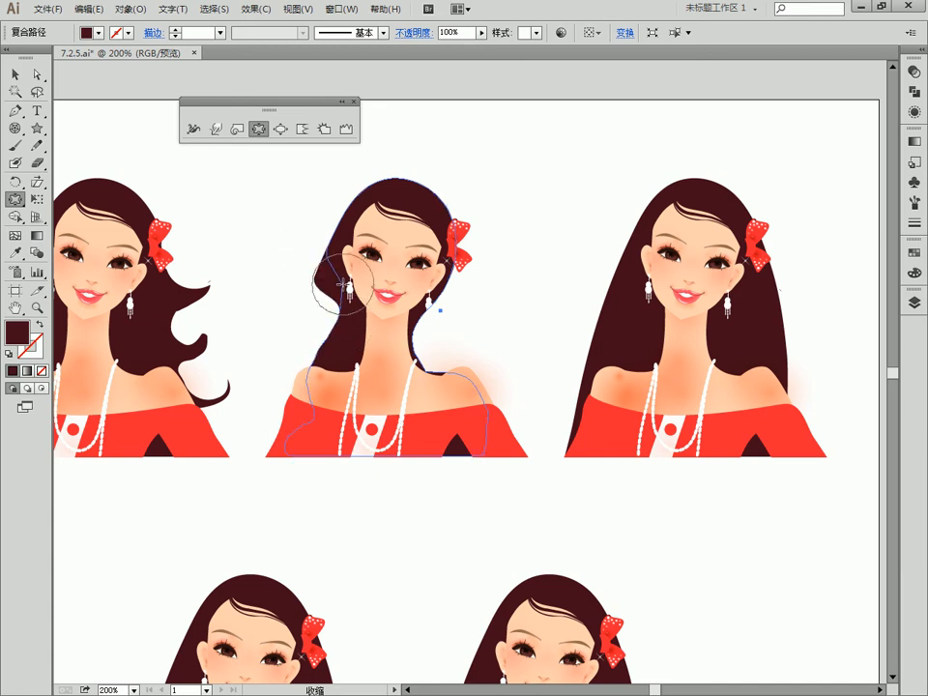
mouse_move(318, 247)
left_mouse_down()
mouse_move(337, 259)
mouse_move(335, 232)
left_mouse_up()
mouse_move(319, 299)
left_mouse_down()
mouse_move(366, 317)
mouse_move(311, 387)
mouse_move(327, 376)
mouse_move(302, 396)
mouse_move(331, 387)
mouse_move(325, 370)
mouse_move(340, 360)
mouse_move(315, 345)
mouse_move(311, 353)
mouse_move(342, 352)
mouse_move(332, 357)
mouse_move(354, 347)
mouse_move(356, 338)
mouse_move(331, 346)
mouse_move(352, 328)
mouse_move(372, 340)
mouse_move(348, 351)
mouse_move(357, 368)
mouse_move(337, 371)
left_mouse_up()
Step: Select the fourth top-row woman's hair and puff out its crown and both sides with the Bloat tool
left_click_drag(665, 262, 460, 267)
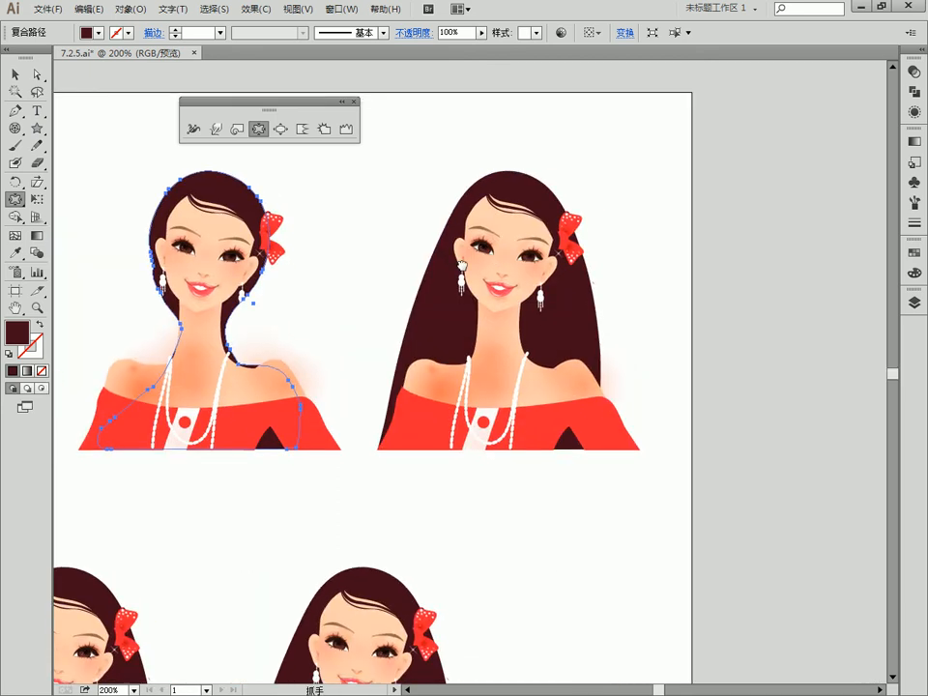
left_click(625, 246, "ctrl")
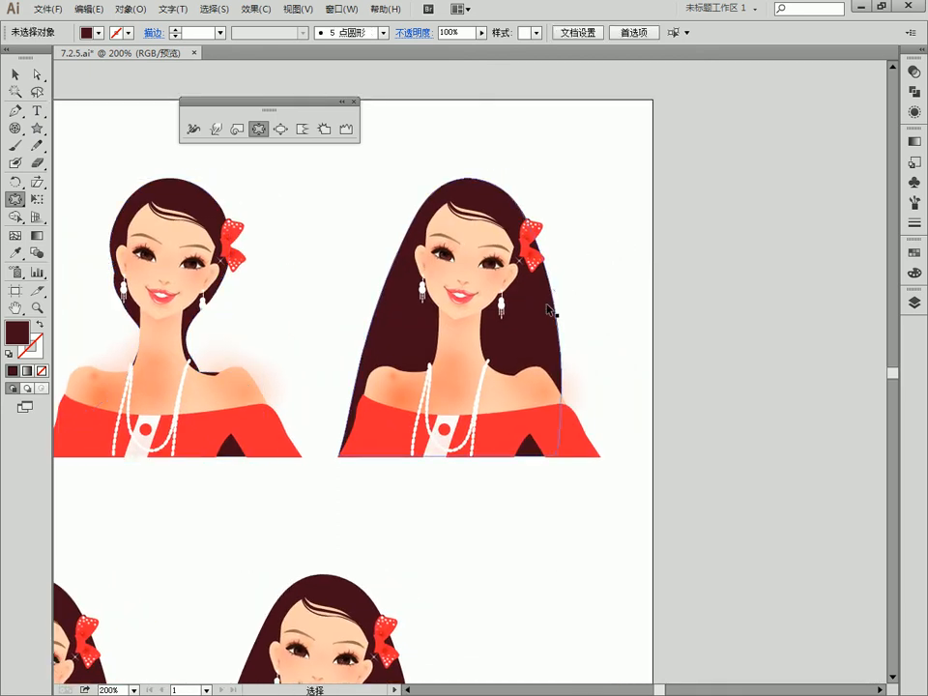
left_click(548, 310, "ctrl")
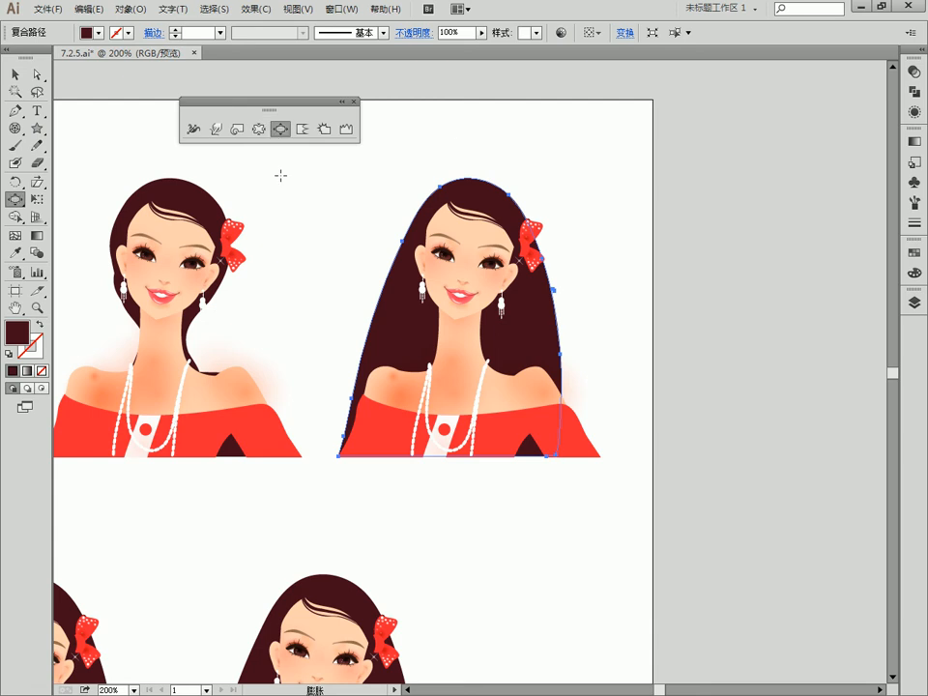
mouse_move(425, 214)
left_mouse_down()
mouse_move(481, 207)
mouse_move(470, 198)
mouse_move(473, 234)
mouse_move(466, 214)
mouse_move(505, 228)
mouse_move(467, 219)
mouse_move(461, 234)
mouse_move(465, 224)
left_mouse_up()
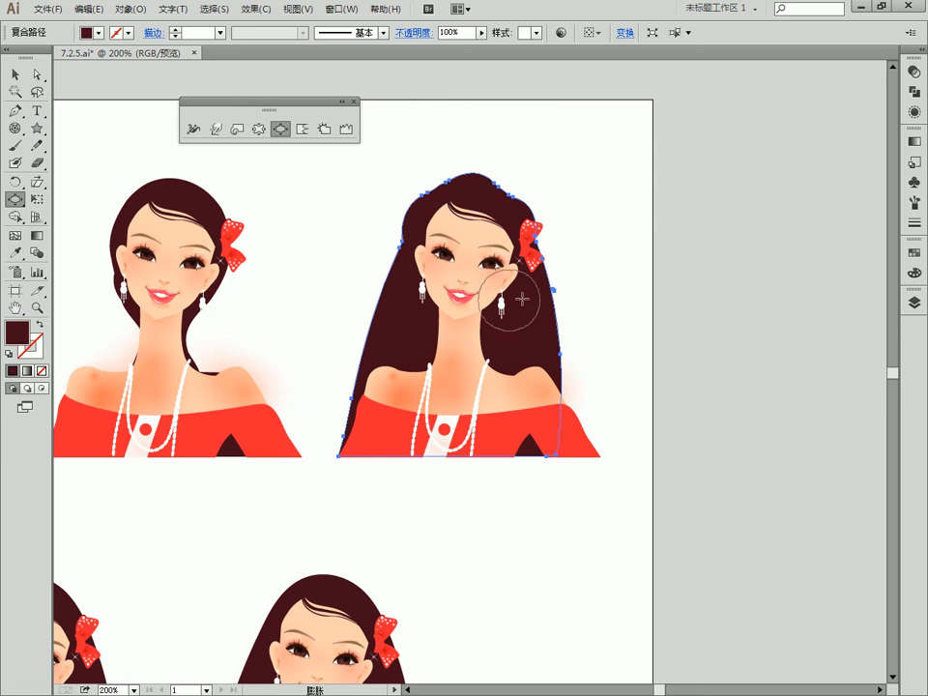
mouse_move(549, 261)
left_mouse_down()
mouse_move(520, 293)
mouse_move(506, 286)
mouse_move(521, 270)
mouse_move(539, 318)
mouse_move(527, 345)
left_mouse_up()
key("ctrl+z")
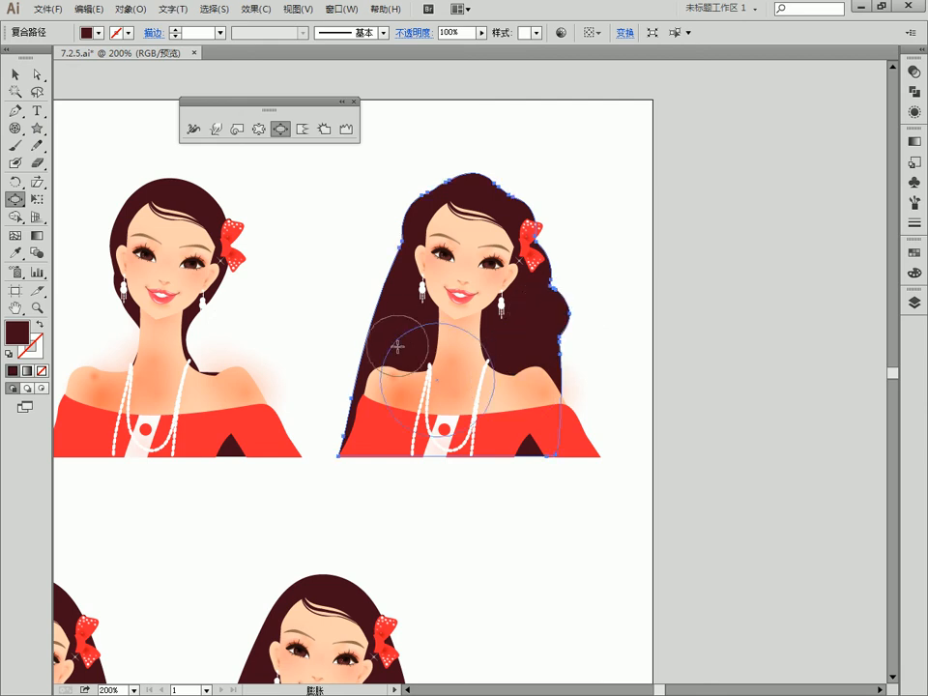
mouse_move(397, 345)
left_mouse_down()
mouse_move(381, 361)
mouse_move(386, 274)
mouse_move(409, 248)
left_mouse_up()
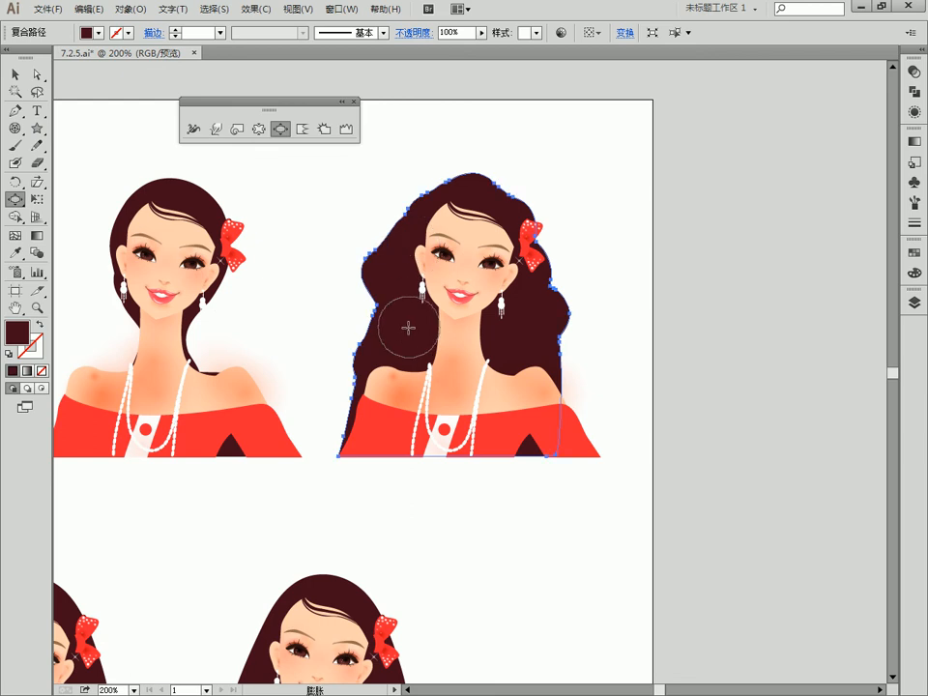
Step: Select the first bottom-row woman's hair and roughen its right and left edges into fine spikes with the Scallop tool
key("space")
left_click_drag(267, 465, 834, 167)
left_click_drag(491, 340, 404, 255)
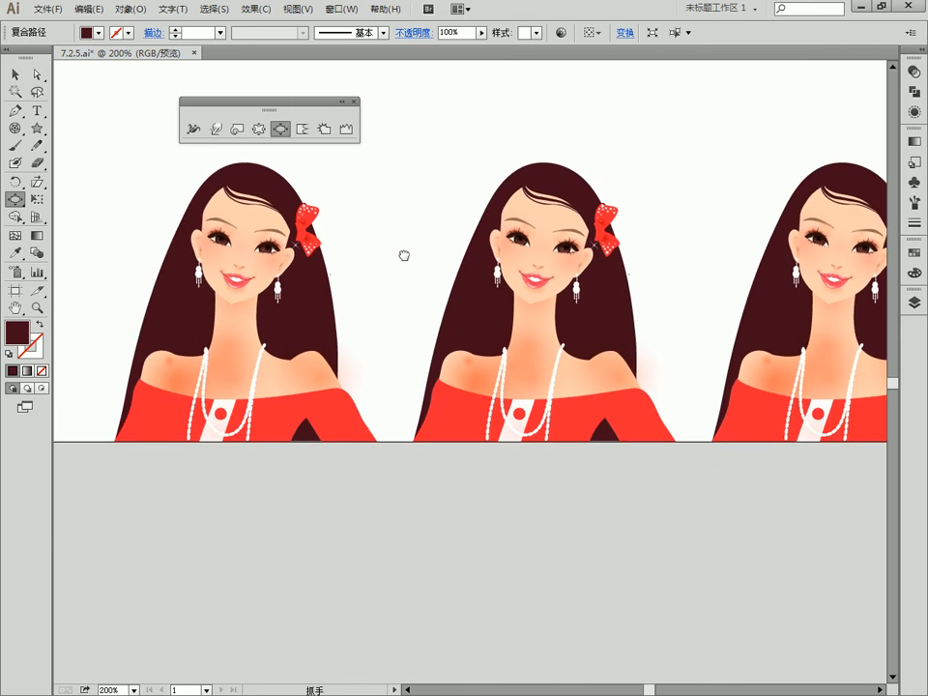
left_click(335, 302, "ctrl")
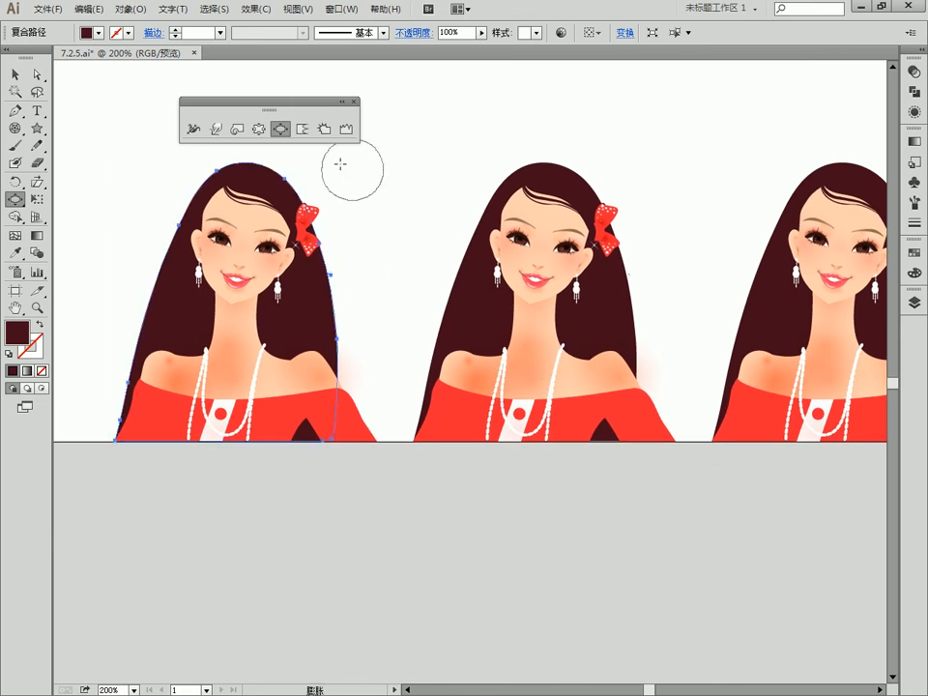
left_click(302, 129)
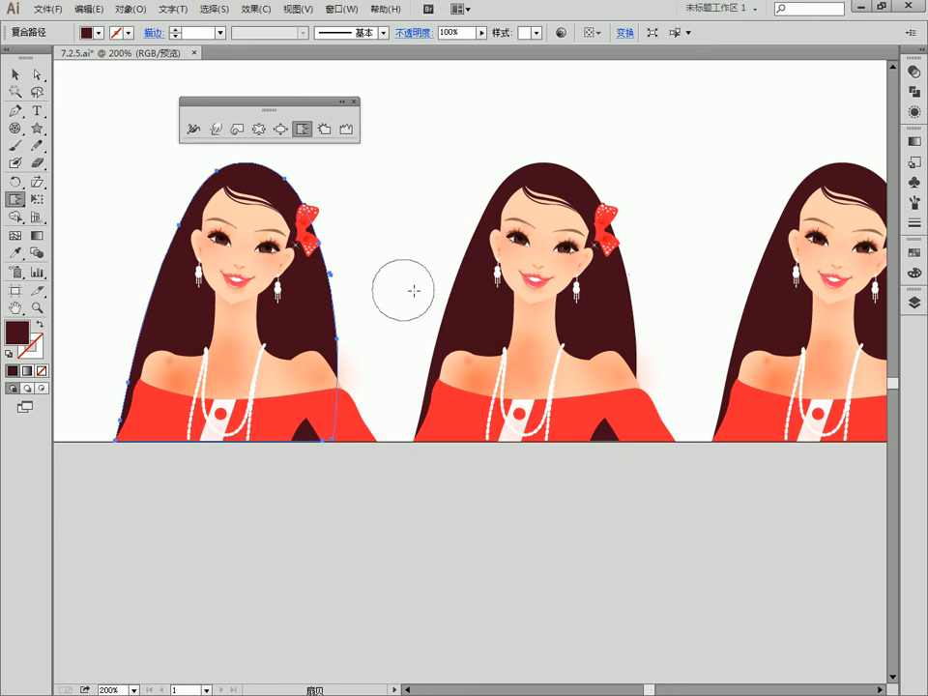
mouse_move(347, 282)
left_mouse_down()
mouse_move(344, 266)
mouse_move(359, 265)
mouse_move(345, 320)
mouse_move(349, 307)
mouse_move(327, 254)
mouse_move(357, 307)
mouse_move(358, 331)
mouse_move(344, 348)
left_mouse_up()
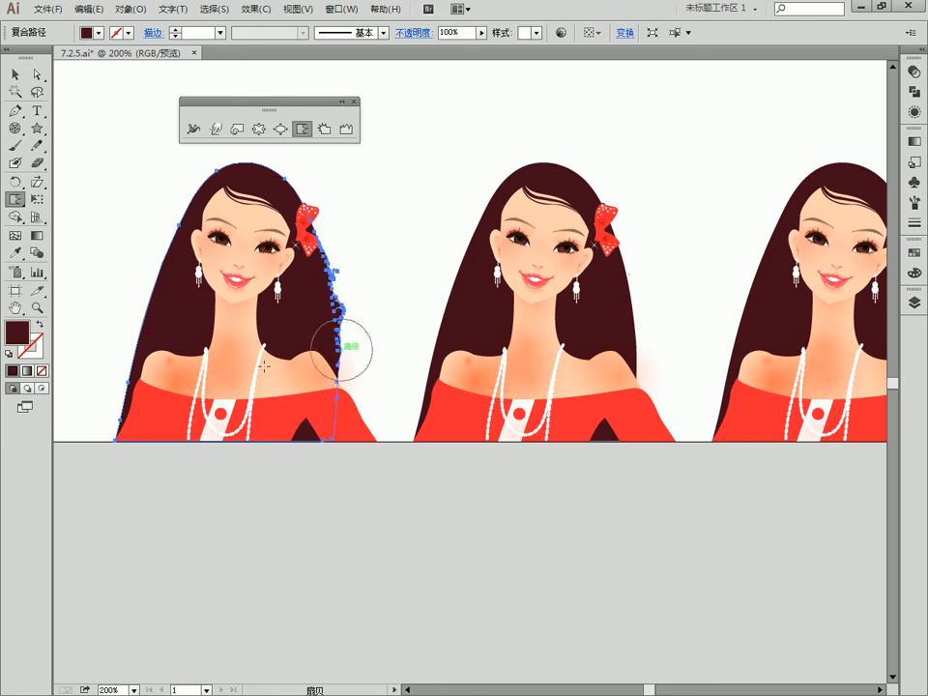
left_click(172, 304)
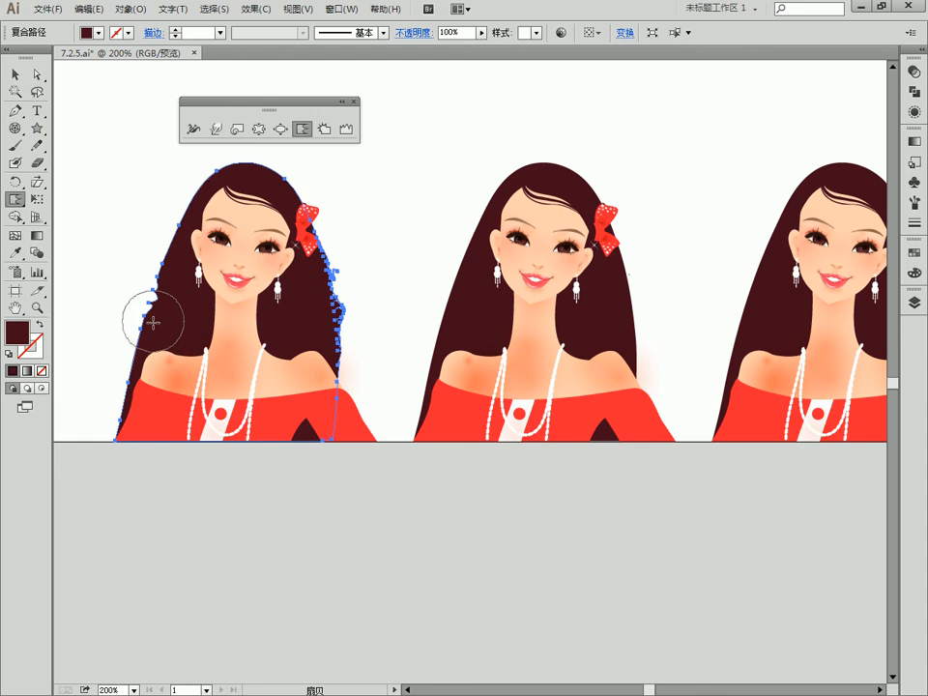
left_click_drag(153, 323, 159, 359)
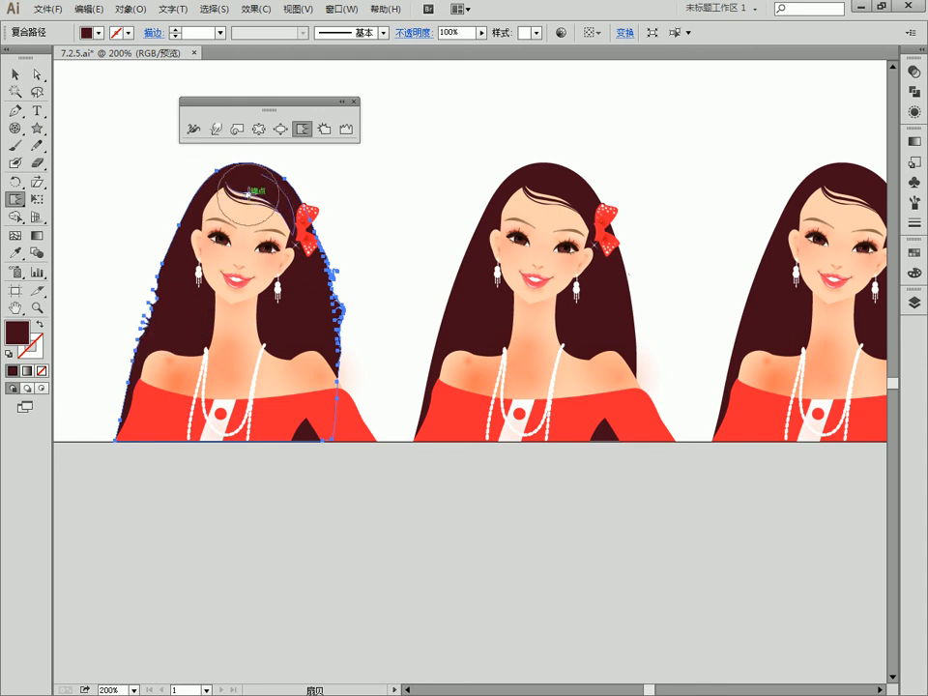
Step: Scallop the crown of the first bottom-row woman's hair into short spikes, touch up its side edges, and deselect it
mouse_move(249, 187)
left_mouse_down()
mouse_move(244, 207)
mouse_move(248, 195)
left_mouse_up()
mouse_move(241, 189)
left_mouse_down()
mouse_move(247, 180)
mouse_move(263, 187)
left_mouse_up()
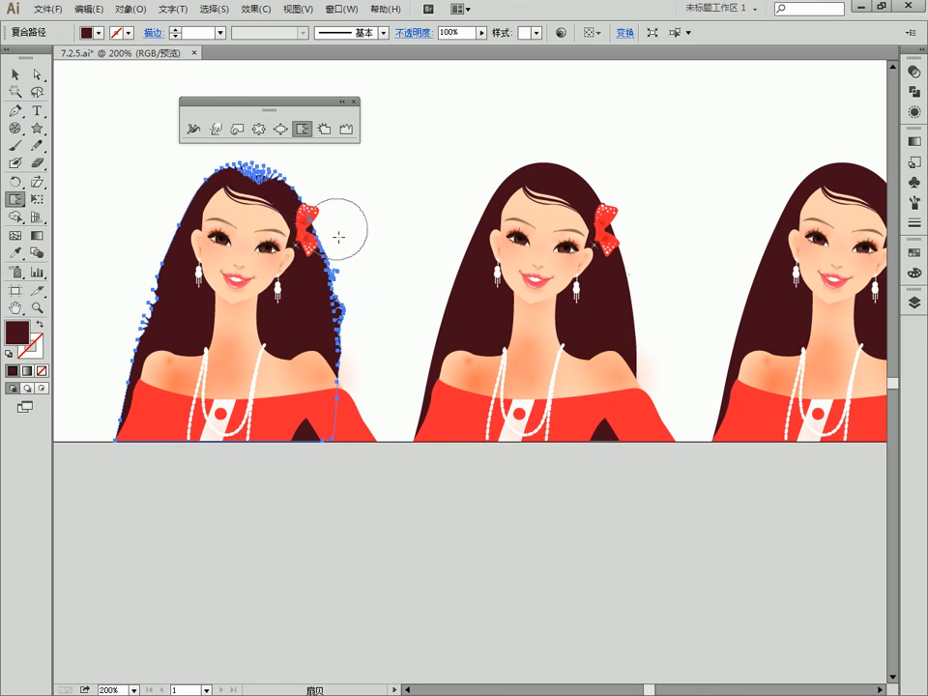
key("ctrl")
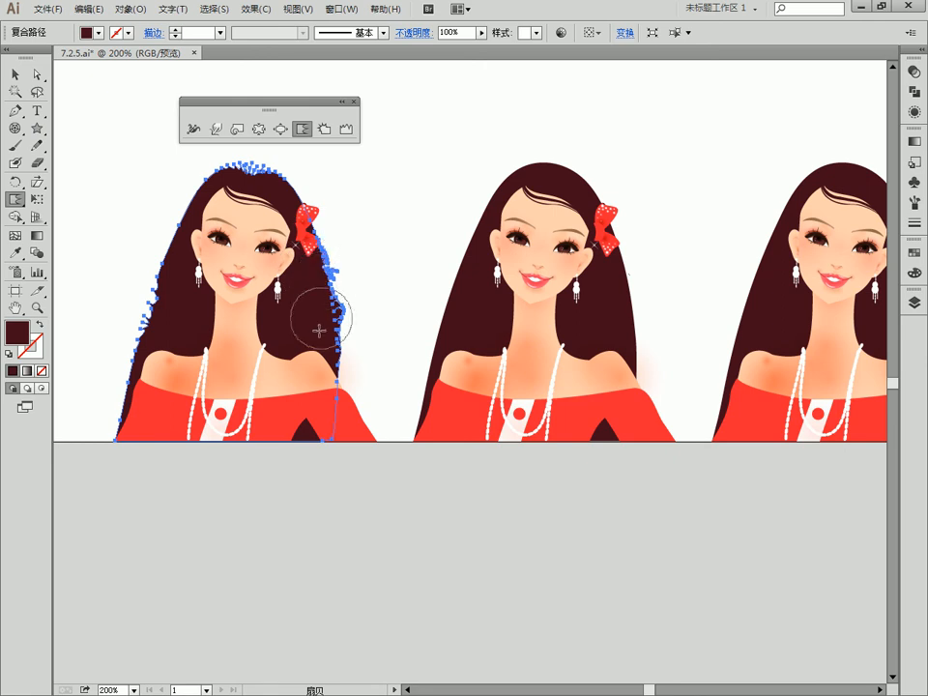
left_click_drag(319, 331, 327, 321)
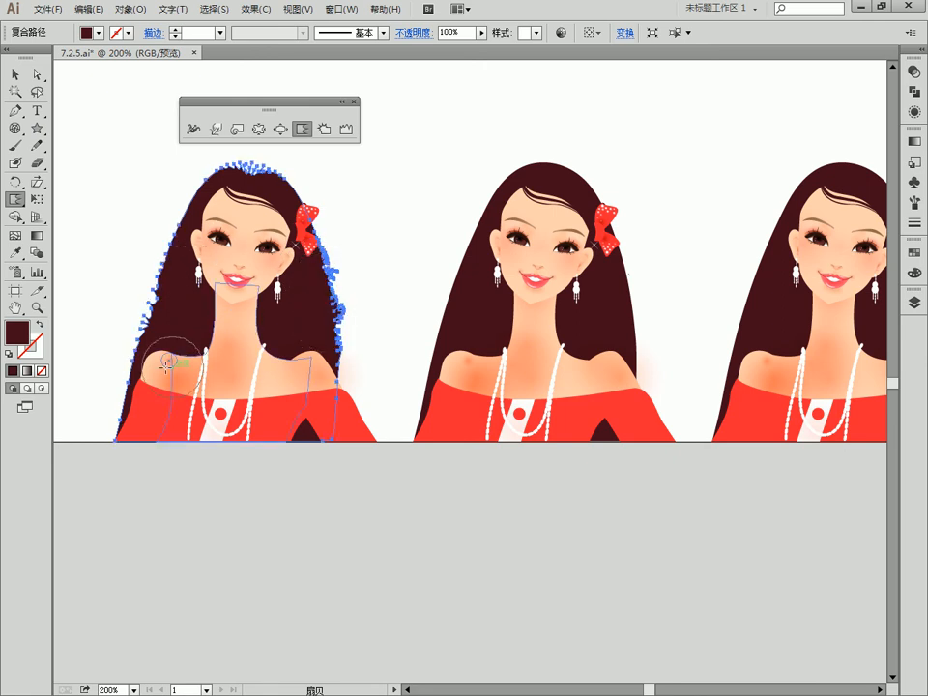
key("ctrl")
left_click(390, 259, "ctrl")
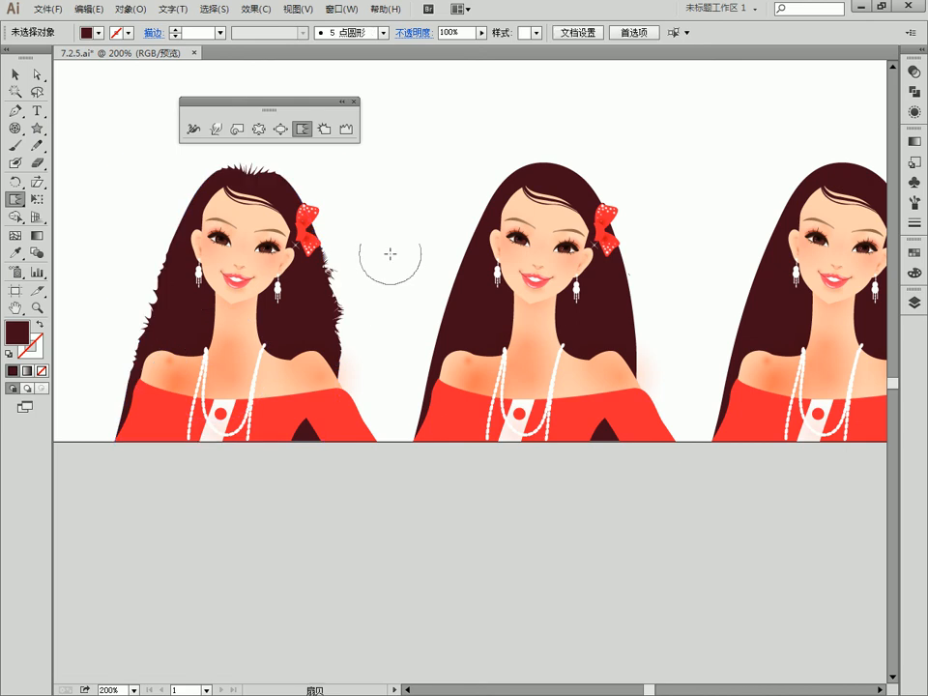
Step: Select the second bottom-row woman's hair and spike its left side, crown and right side outward with the Crystallize tool
left_click_drag(421, 262, 248, 279)
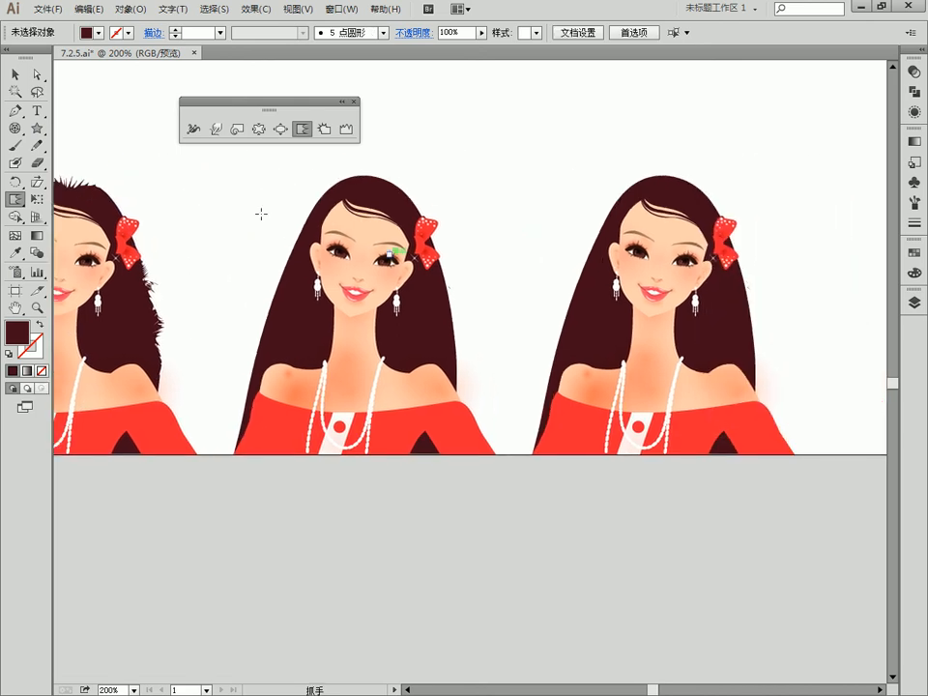
key("ctrl")
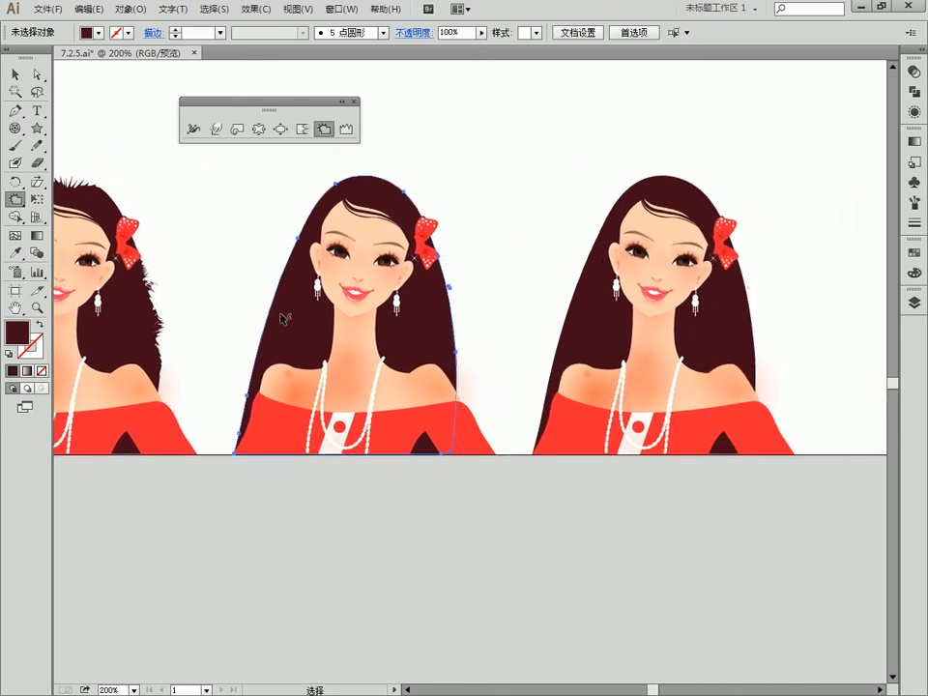
left_click(282, 316, "ctrl")
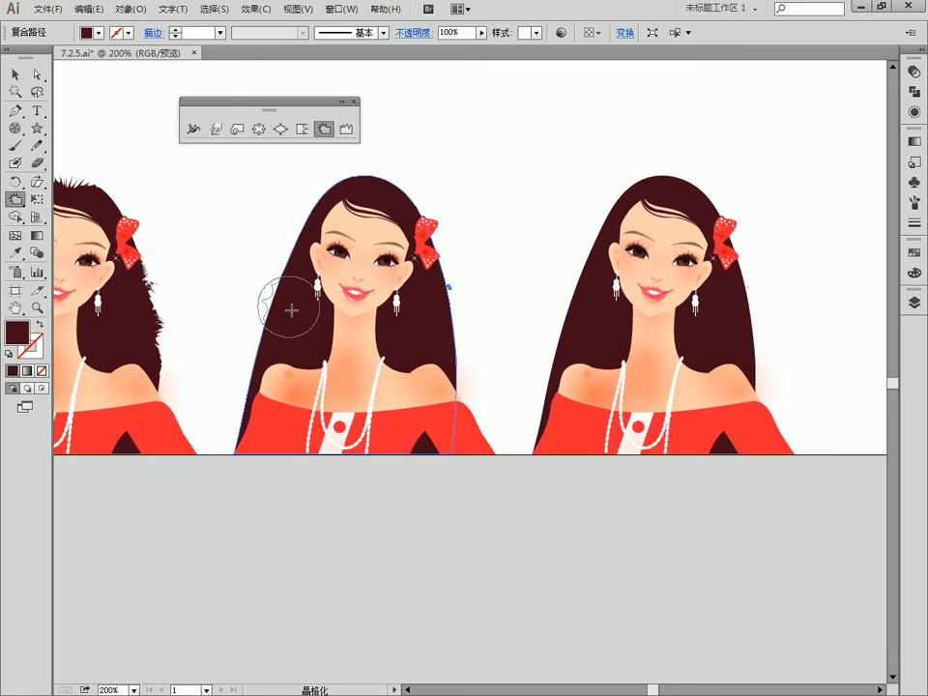
left_click_drag(291, 310, 280, 370)
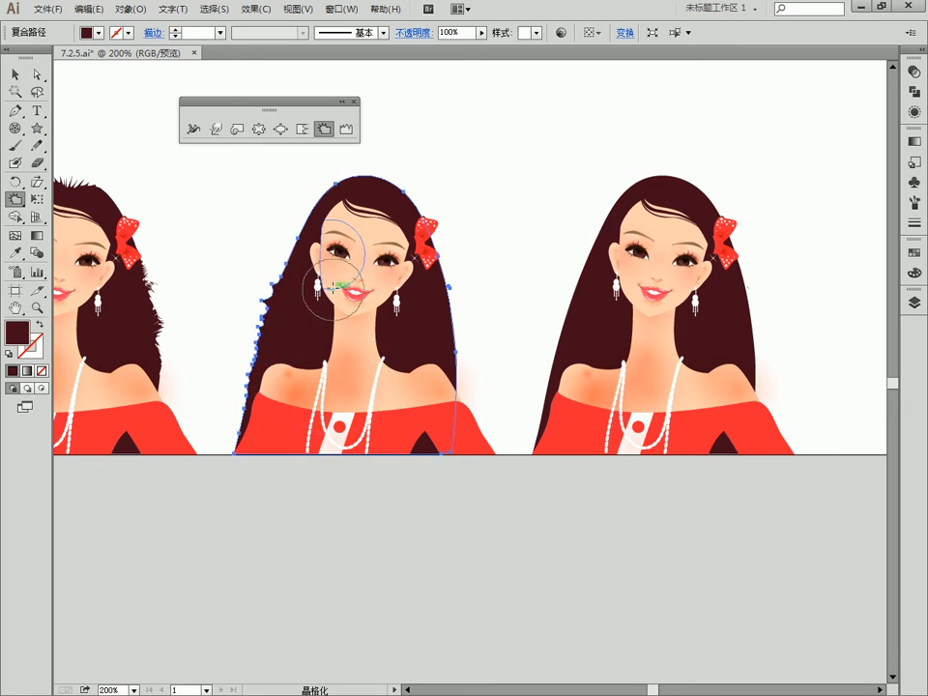
mouse_move(310, 282)
left_mouse_down()
mouse_move(321, 241)
mouse_move(358, 200)
mouse_move(350, 199)
mouse_move(402, 221)
left_mouse_up()
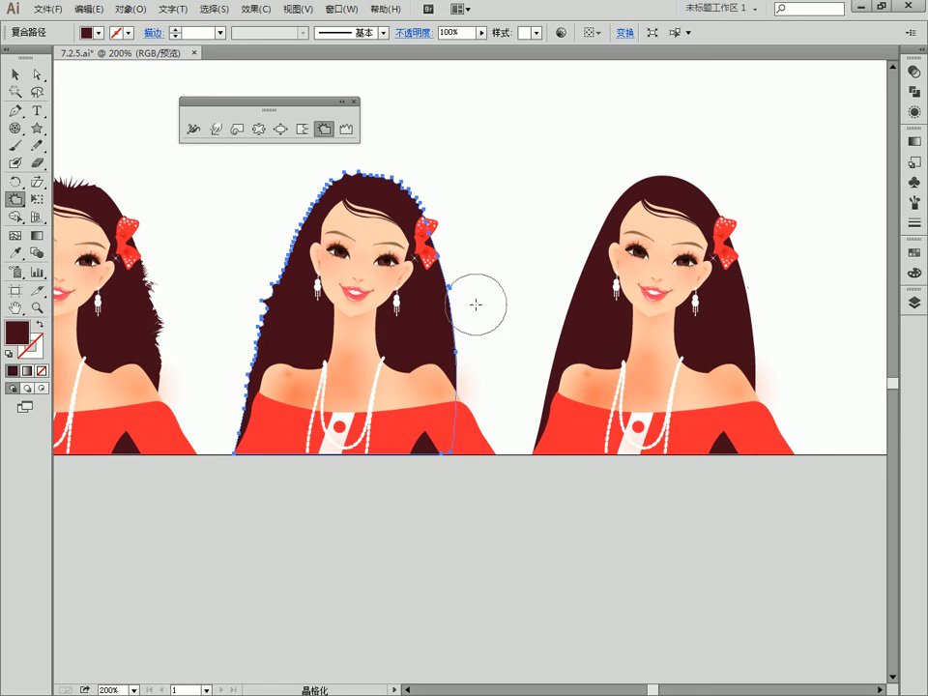
left_click_drag(428, 315, 444, 328)
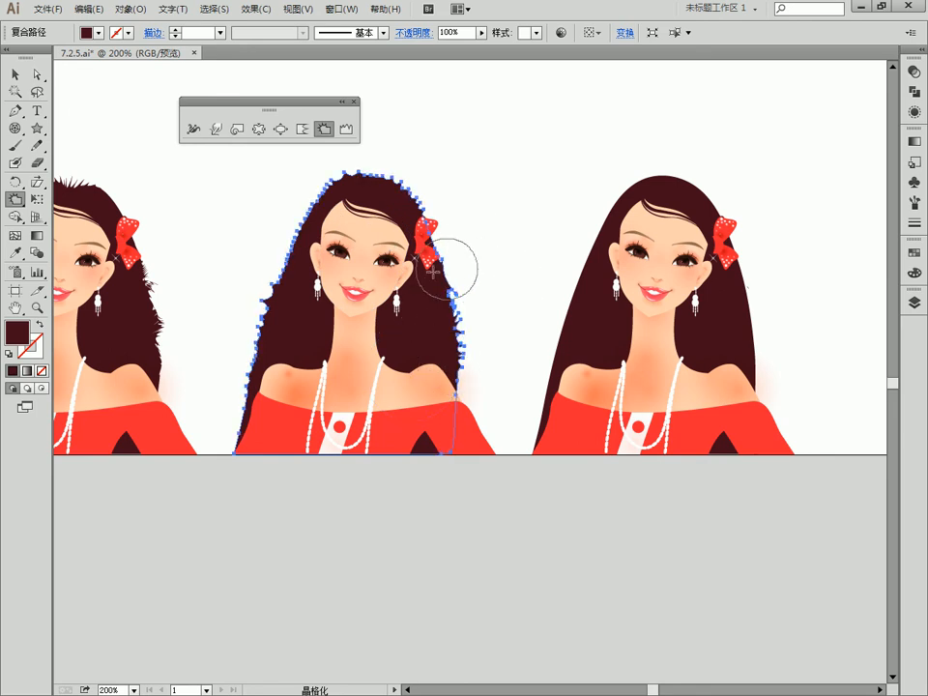
left_click(531, 232, "ctrl")
Step: Select the third bottom-row woman's hair and ripple its crown and left edge with the Wrinkle tool, leaving nothing selected
left_click_drag(610, 232, 482, 257)
left_click(430, 341, "ctrl")
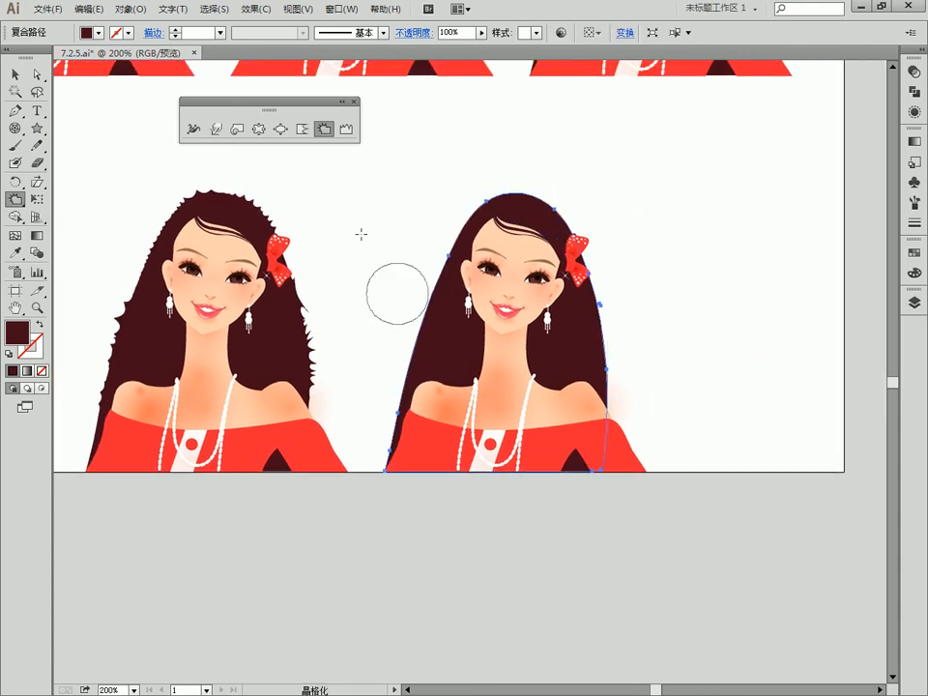
left_click(345, 128)
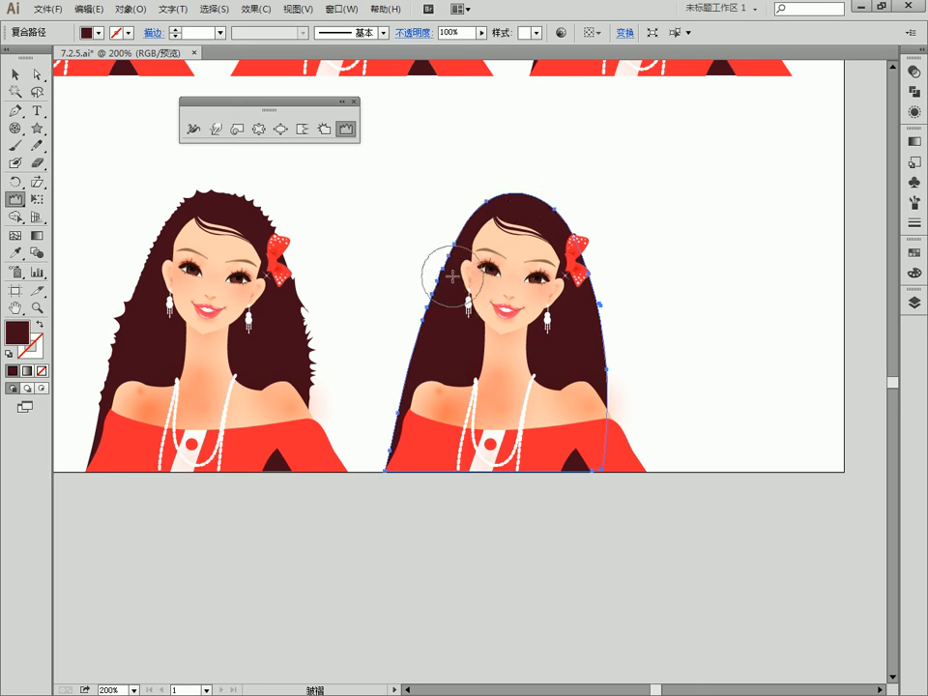
mouse_move(454, 259)
left_mouse_down()
mouse_move(464, 260)
mouse_move(467, 214)
mouse_move(498, 198)
mouse_move(495, 186)
mouse_move(554, 203)
mouse_move(599, 286)
left_mouse_up()
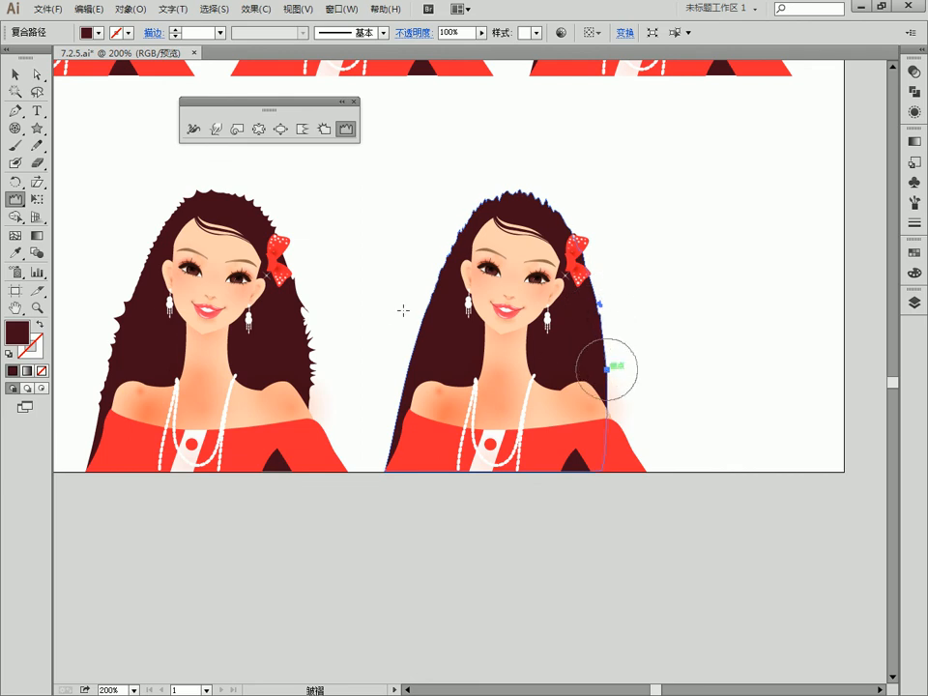
left_click_drag(426, 309, 405, 396)
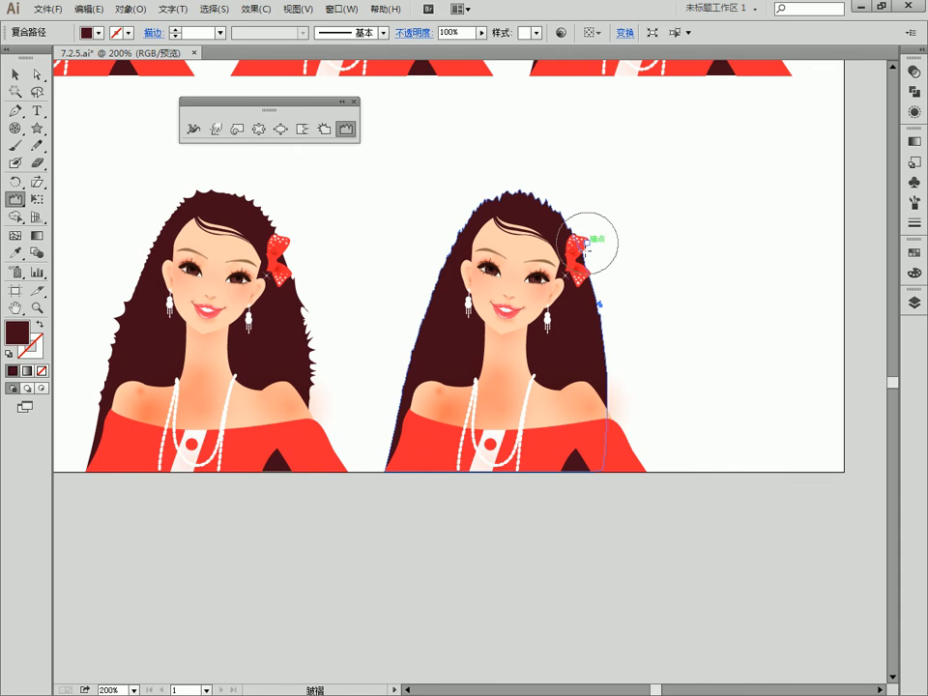
left_click(752, 274, "ctrl")
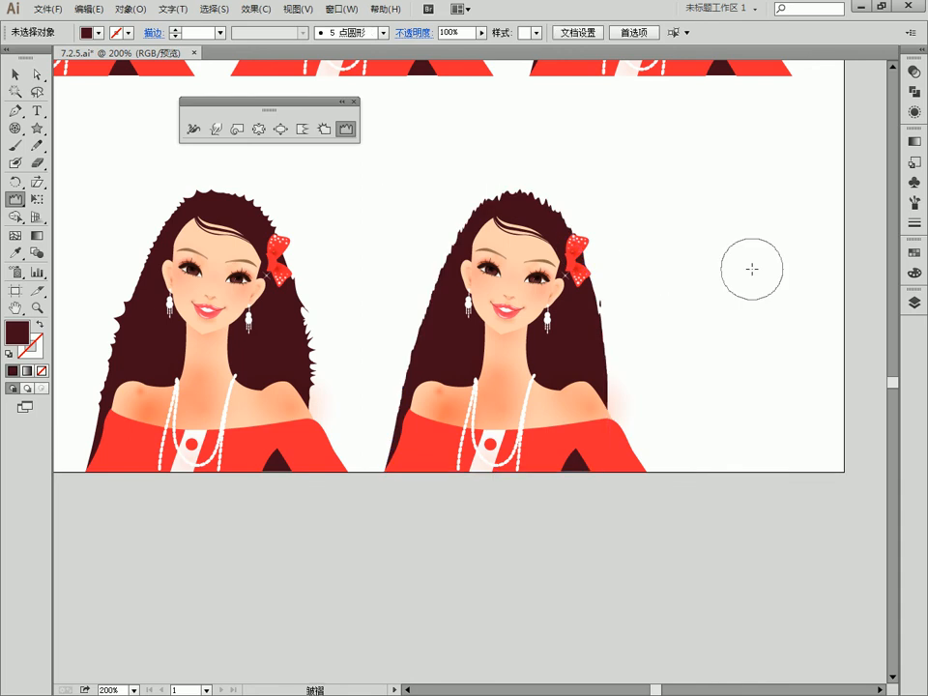